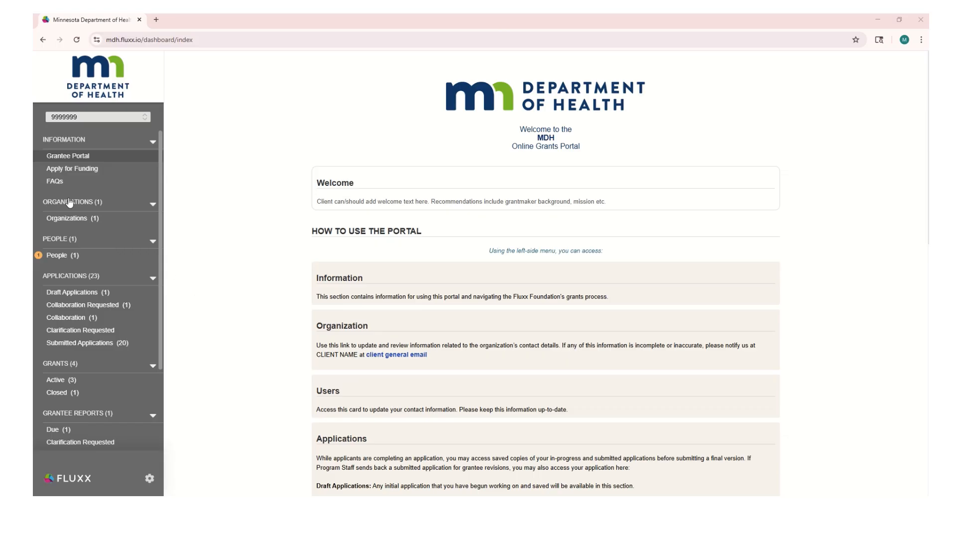
# Step: Start a new Transient Grant application from the portal's Apply for Funding page
pyautogui.scroll(-1, 202, 213)
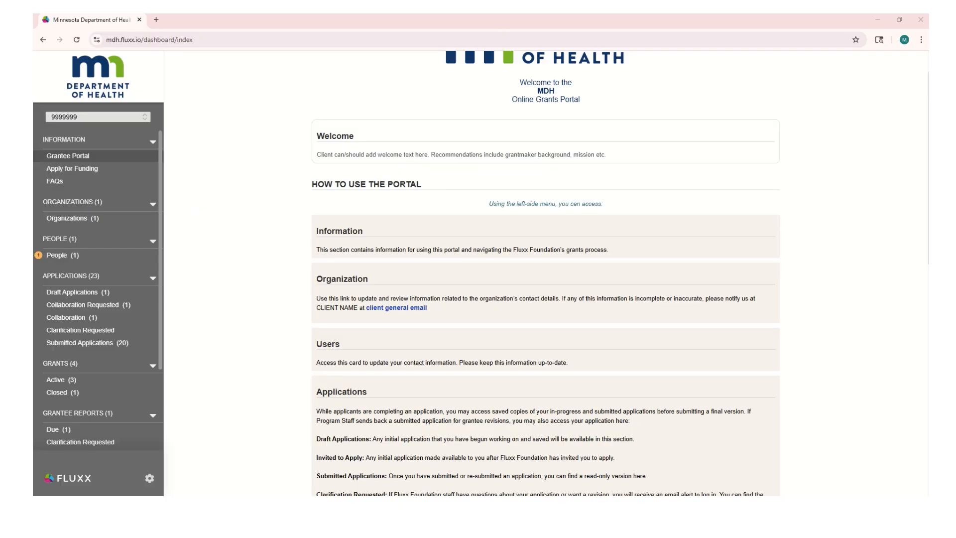
pyautogui.click(66, 169)
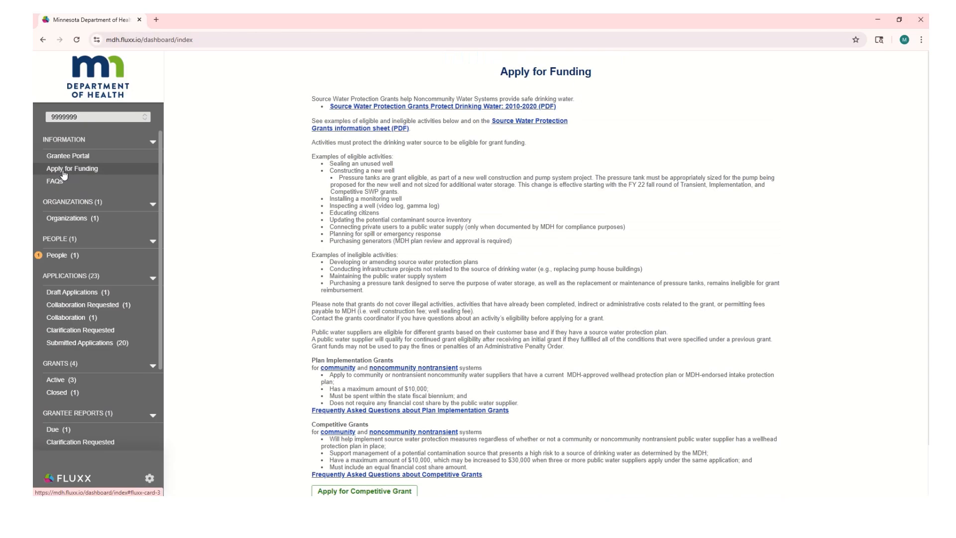
pyautogui.scroll(-2, 363, 230)
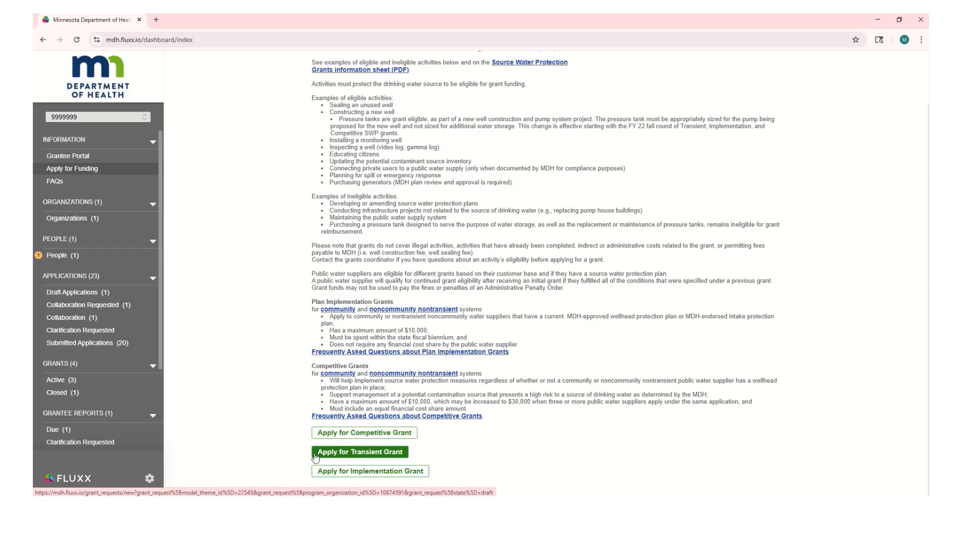
pyautogui.click(341, 454)
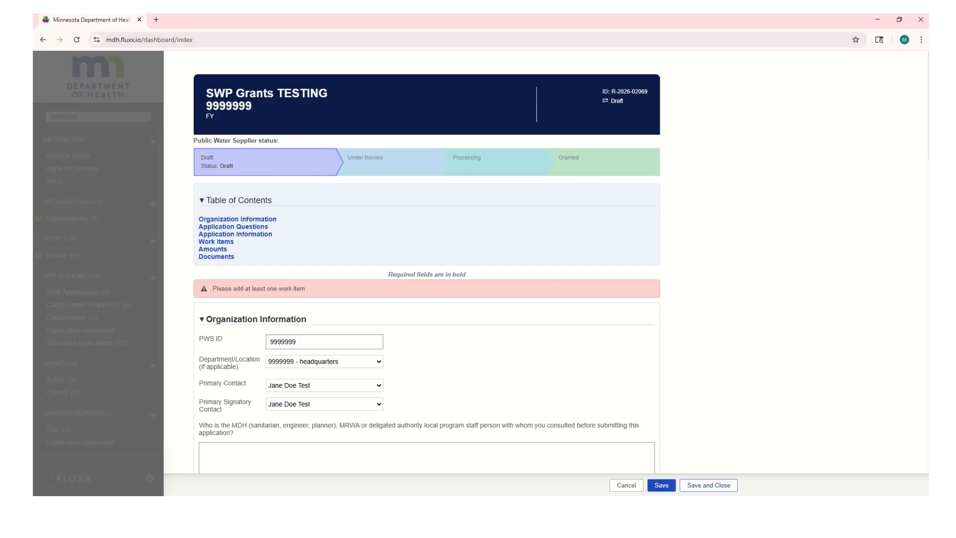
# Step: Look over the application form from the Documents section back up to its beginning
pyautogui.click(216, 257)
pyautogui.scroll(6, 344, 125)
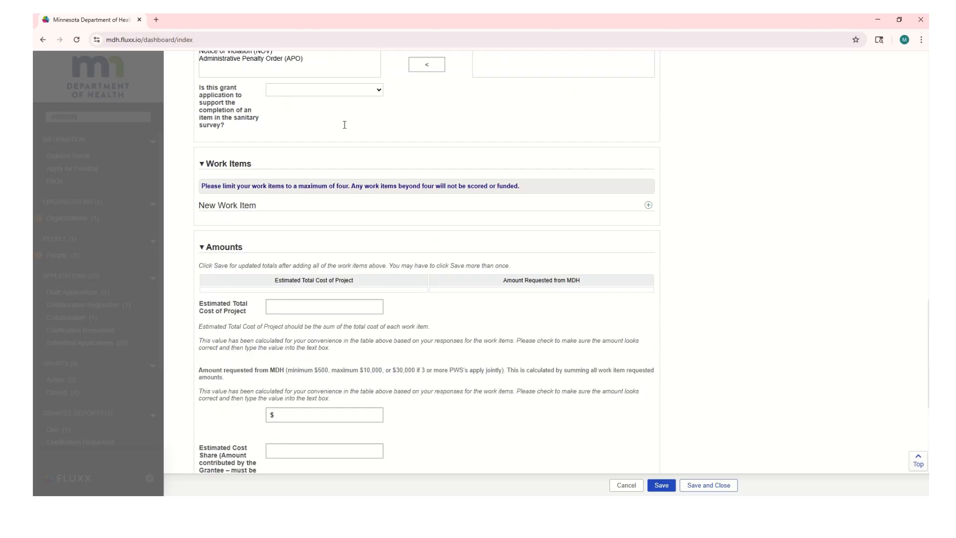
pyautogui.scroll(15, 345, 125)
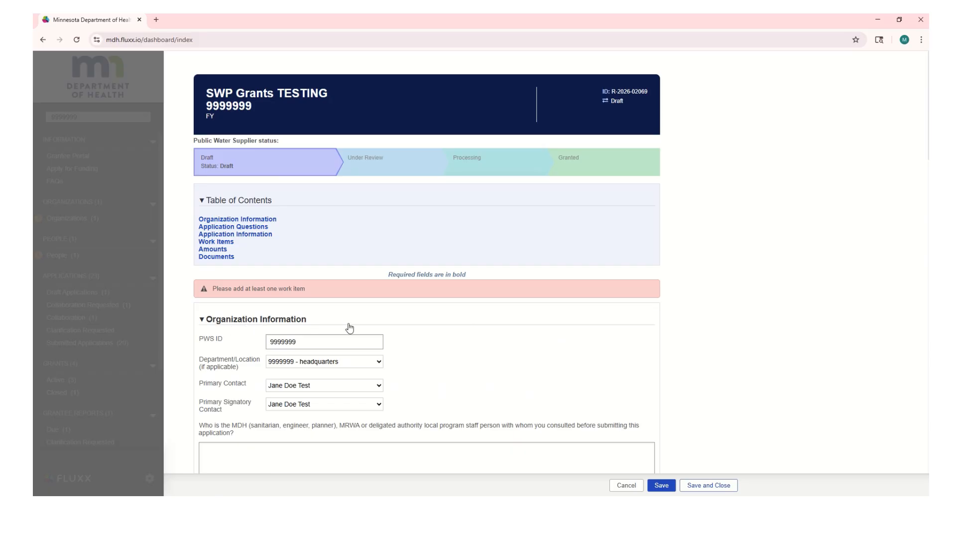
# Step: Enter the full name of the consulted MDH or local program staff person under Organization Information
pyautogui.scroll(-2, 402, 310)
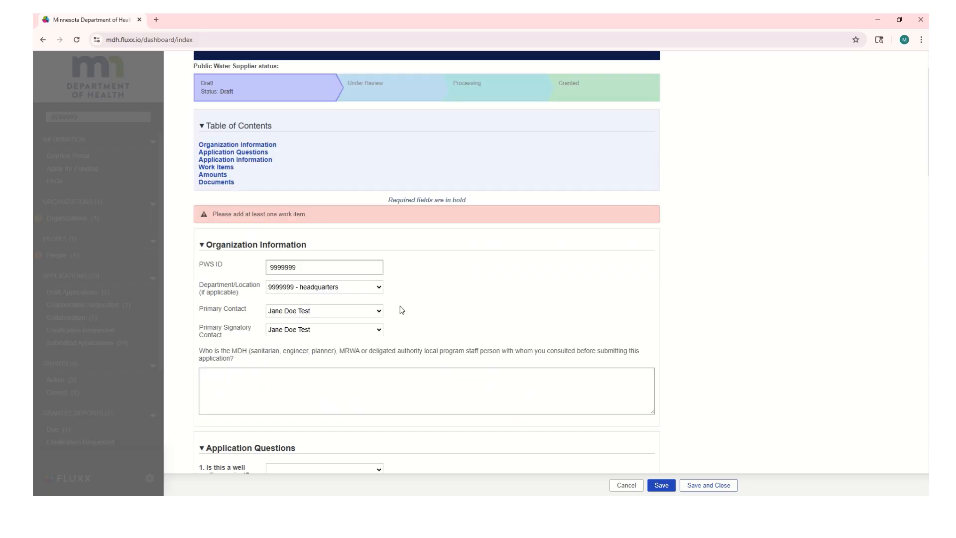
pyautogui.scroll(-2, 402, 310)
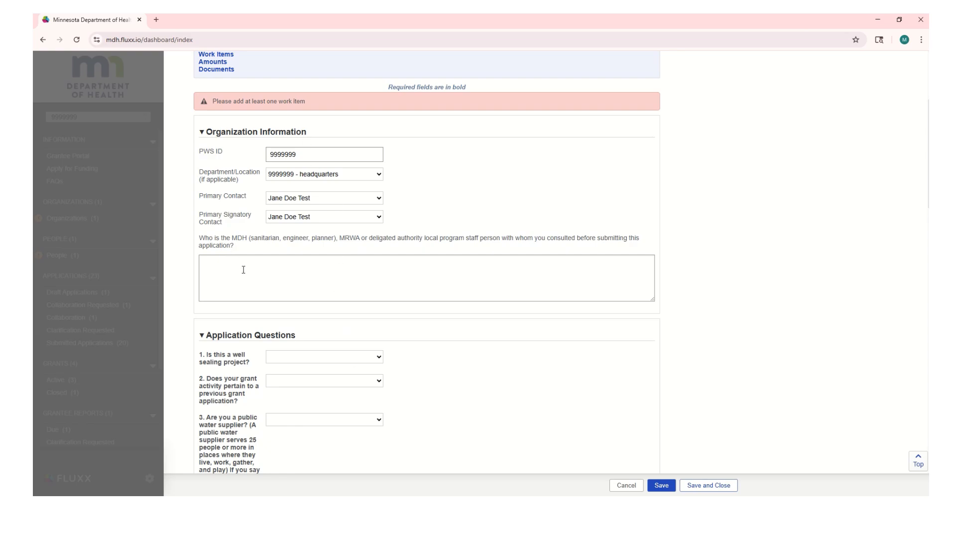
pyautogui.click(223, 270)
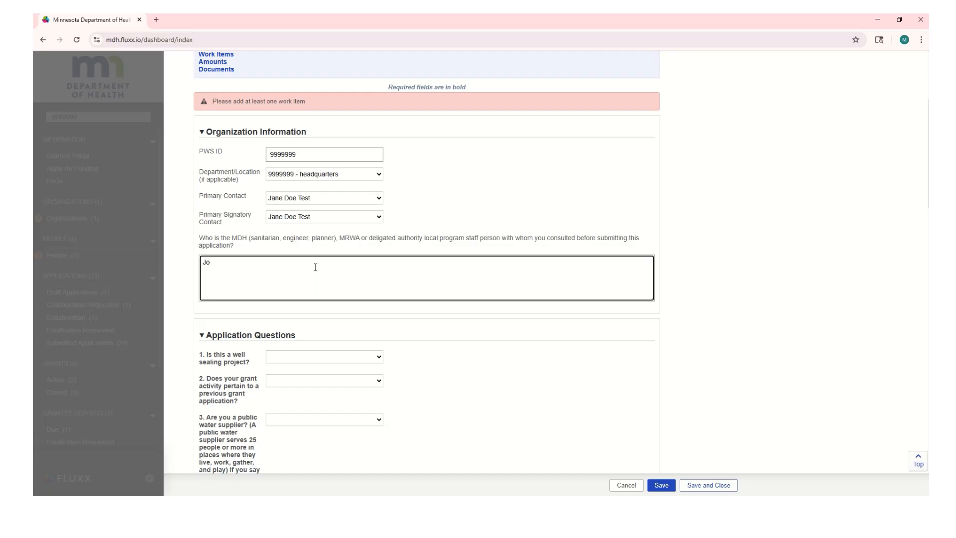
pyautogui.write('Doe')
# Step: Answer No to the well sealing project question and Yes to the previous grant application question
pyautogui.scroll(-3, 447, 358)
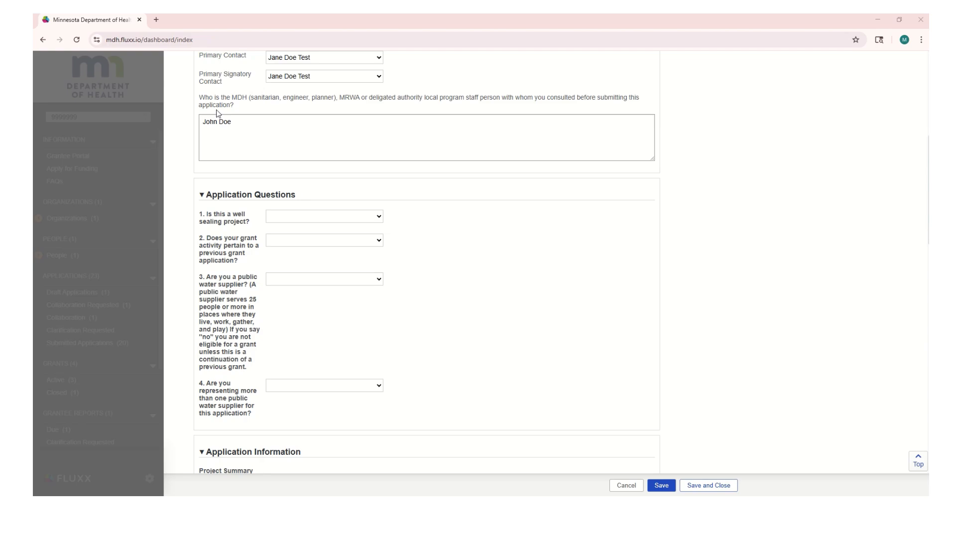
pyautogui.click(320, 216)
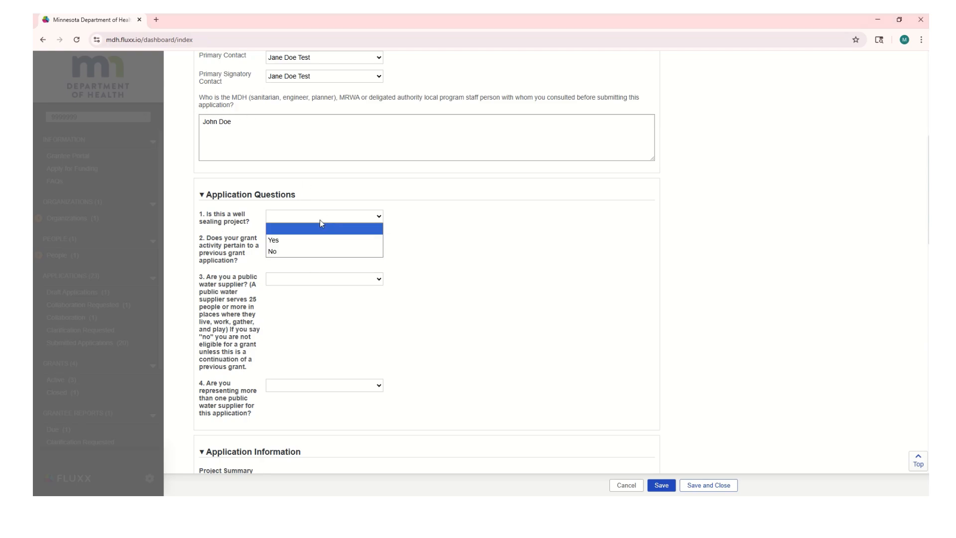
pyautogui.click(321, 250)
pyautogui.click(305, 241)
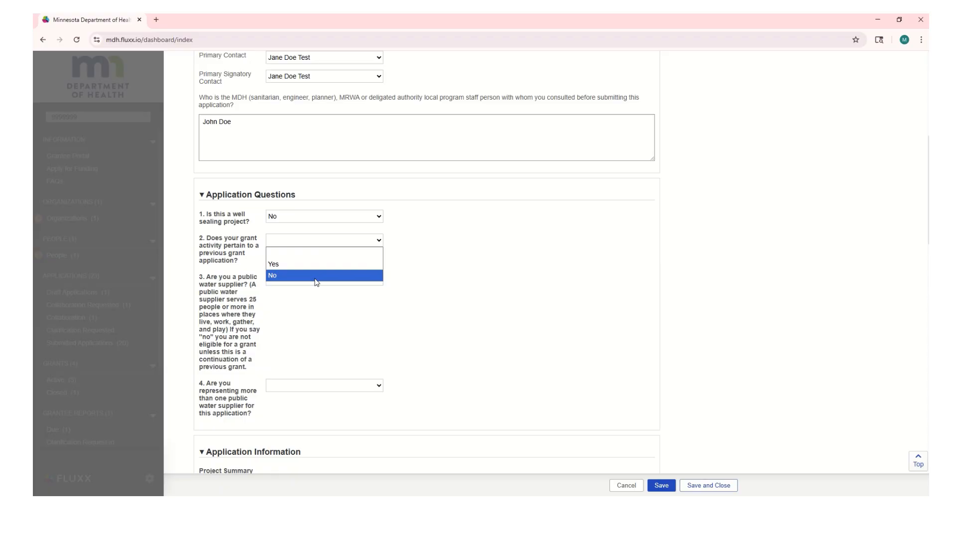
pyautogui.click(310, 264)
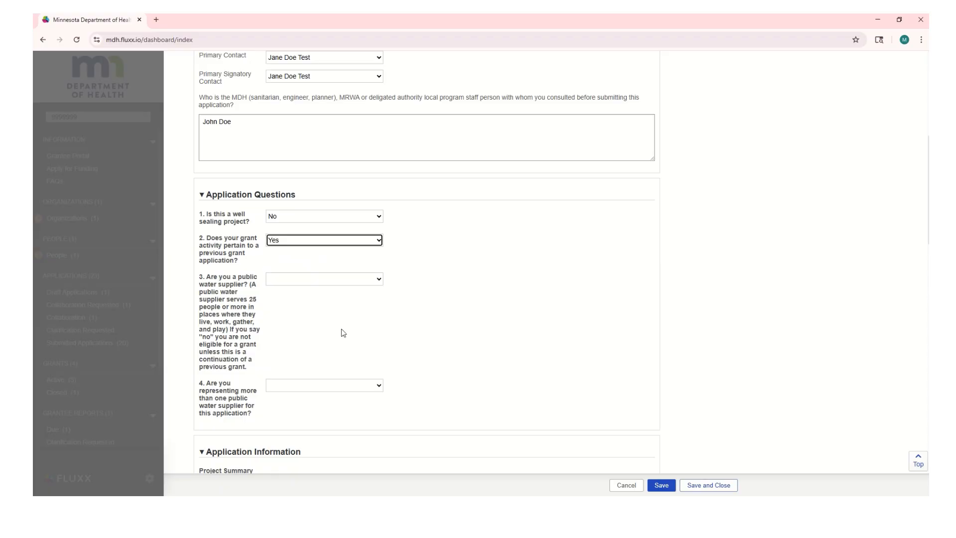
# Step: Answer Yes to being a public water supplier and No to representing more than one public water supplier
pyautogui.scroll(3, 344, 299)
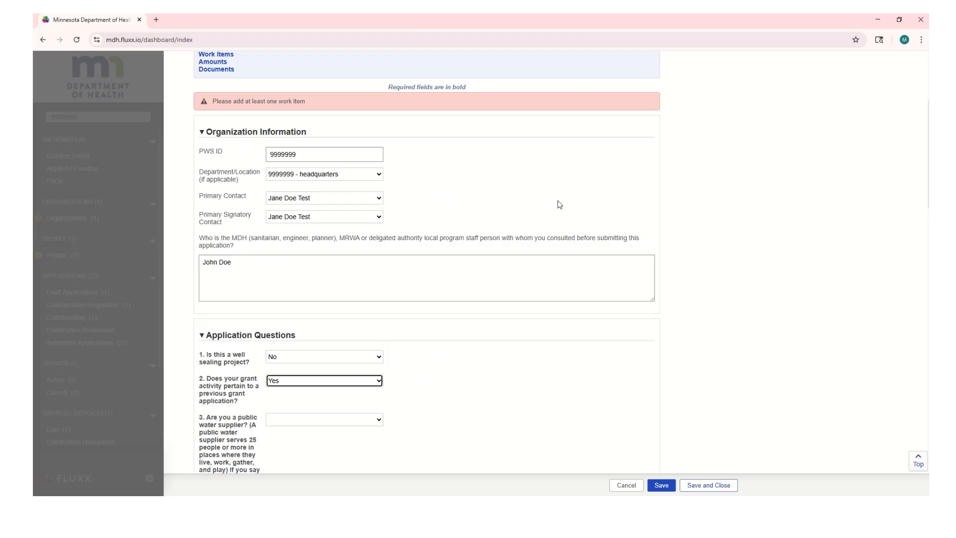
pyautogui.scroll(4, 555, 204)
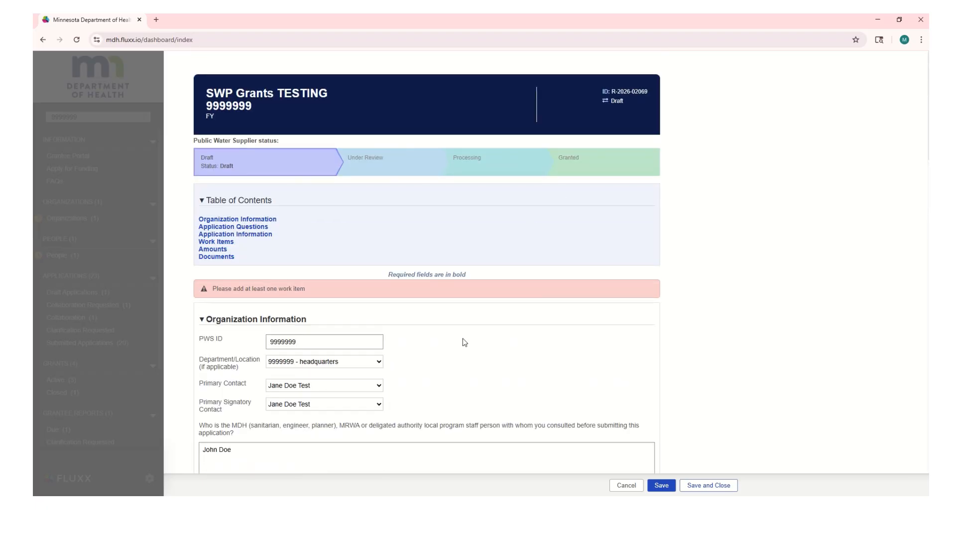
pyautogui.scroll(-7, 462, 339)
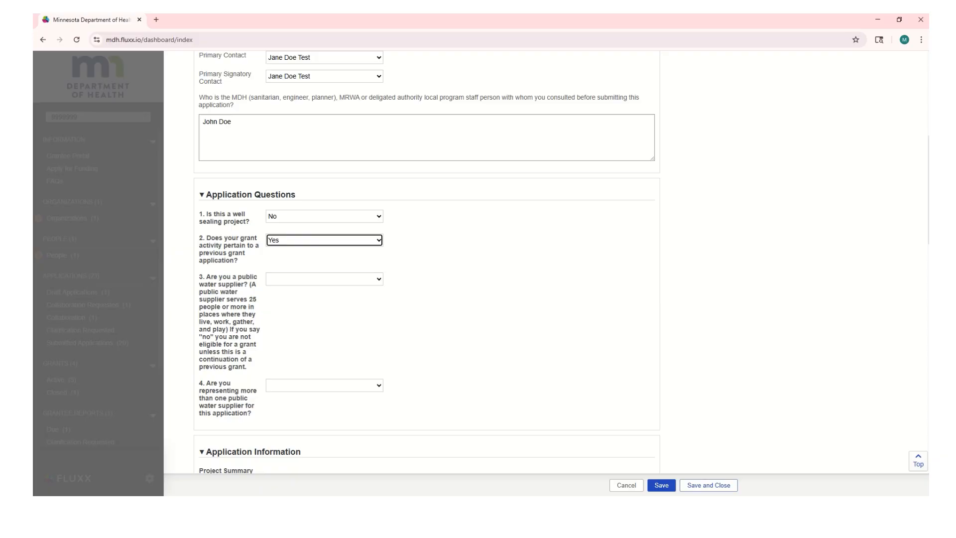
pyautogui.click(280, 280)
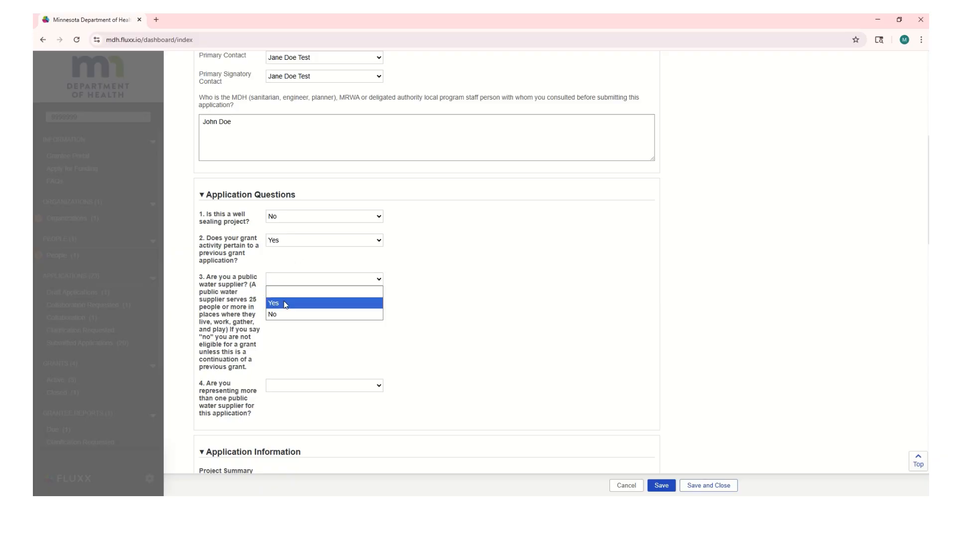
pyautogui.click(329, 298)
pyautogui.scroll(-3, 240, 281)
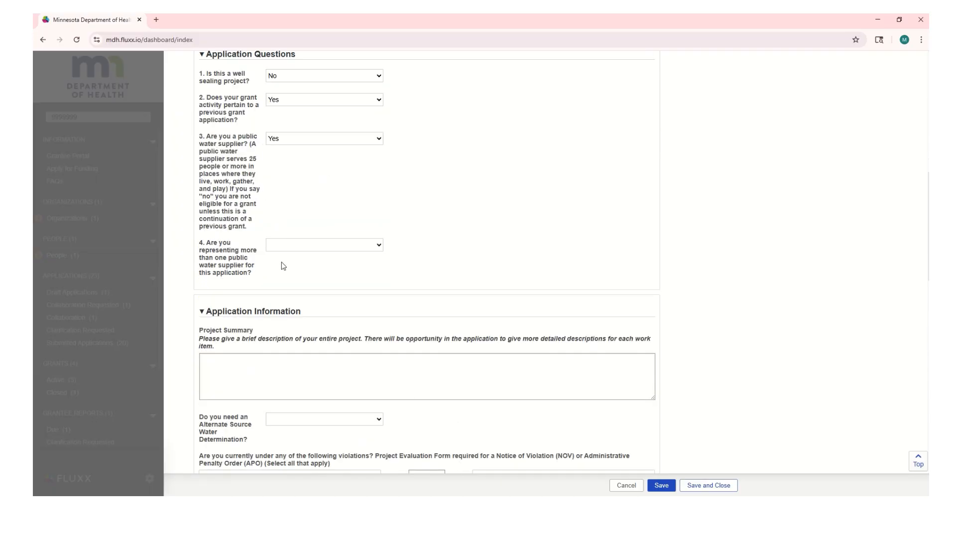
pyautogui.click(324, 245)
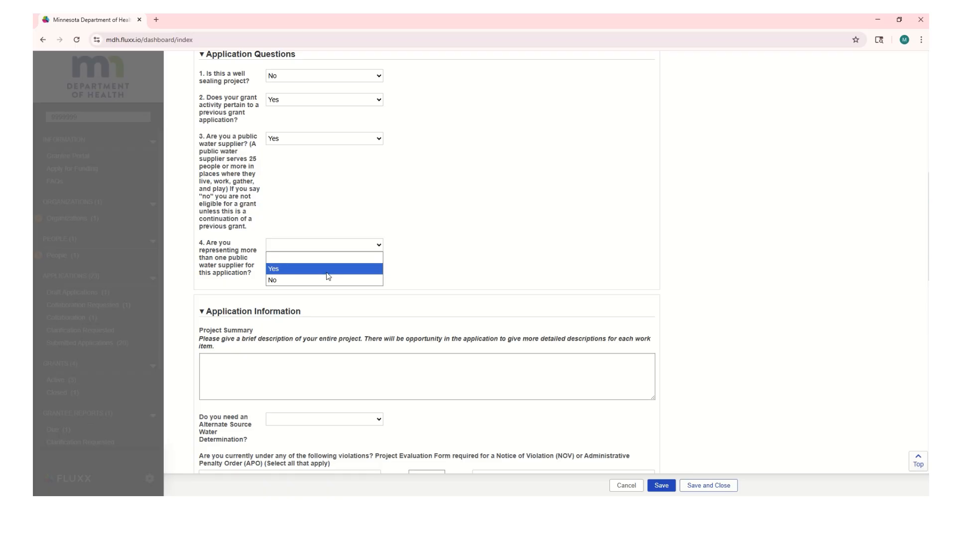
pyautogui.click(328, 281)
# Step: Begin the Project Summary with "Install treatment for nitrate. Nitrate levels have exceeded legal limits. Sanitarian has recommended treatment."
pyautogui.scroll(-2, 341, 267)
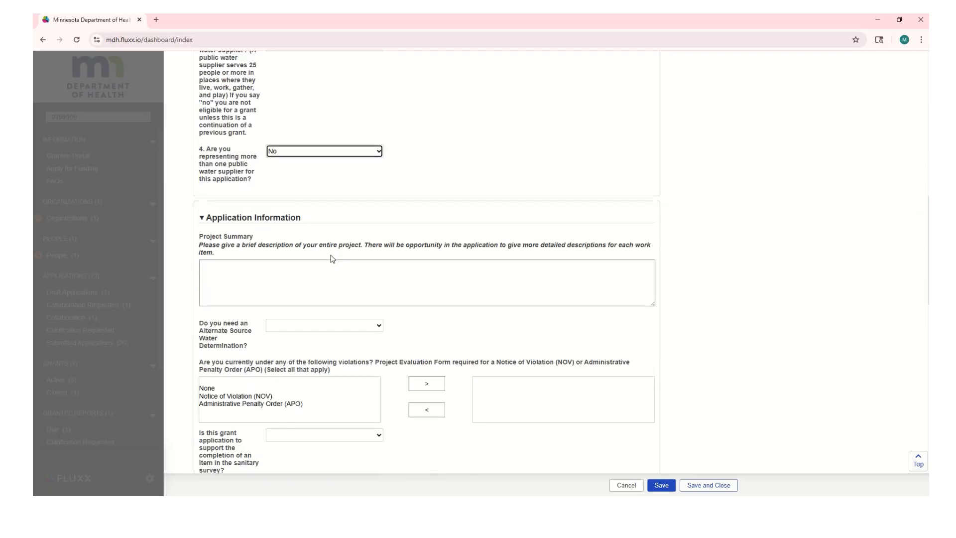
pyautogui.click(252, 270)
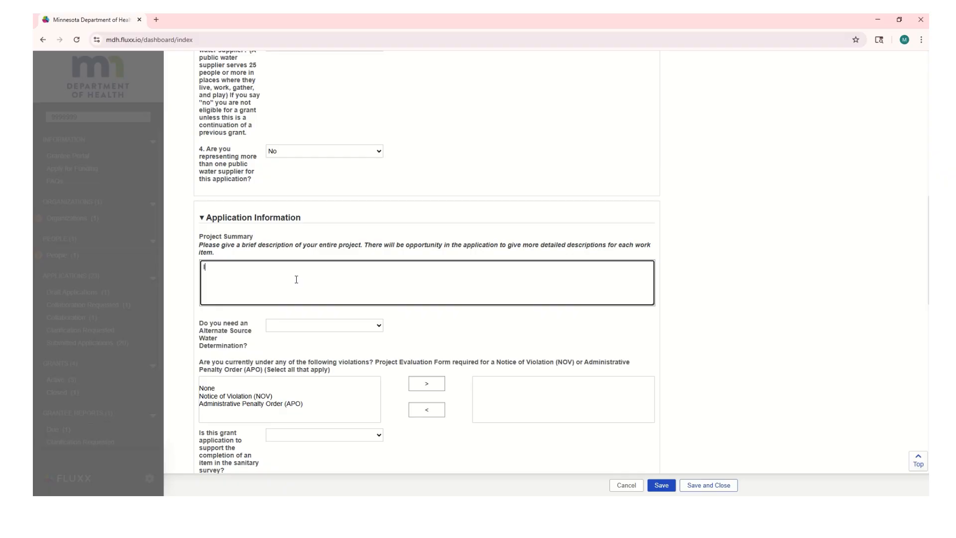
pyautogui.write('stall treatment for nitrate. Nitrate levels ')
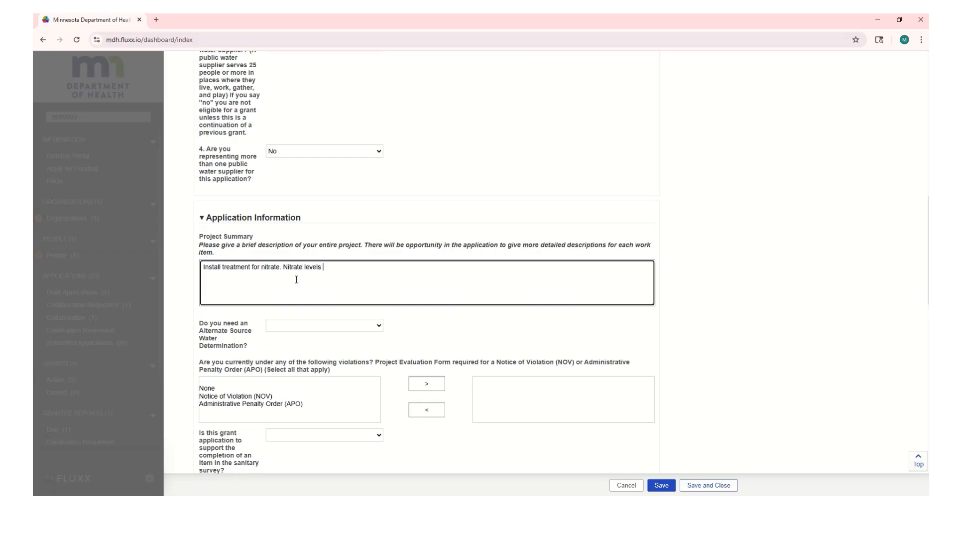
pyautogui.write('have exceeded legal lim Sanita')
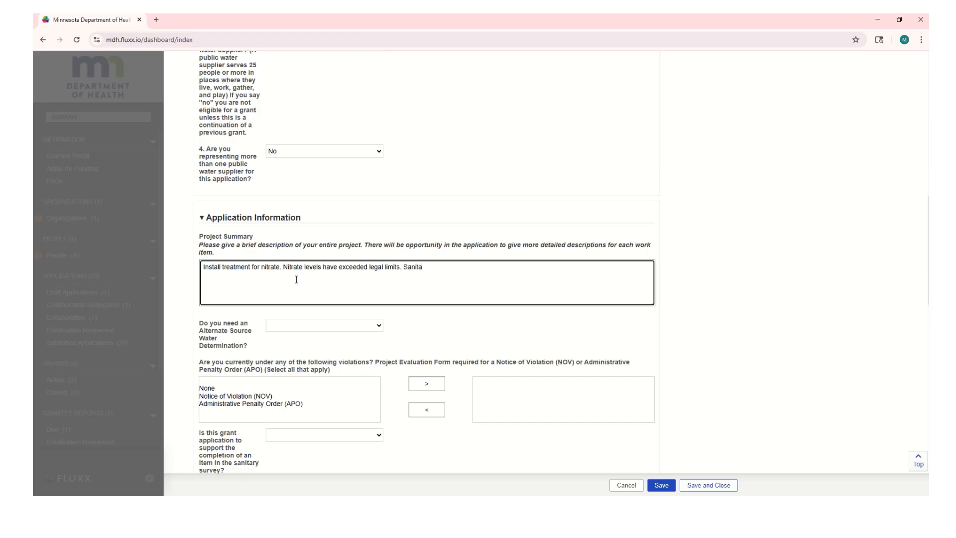
pyautogui.write('rian has recommended treatemen')
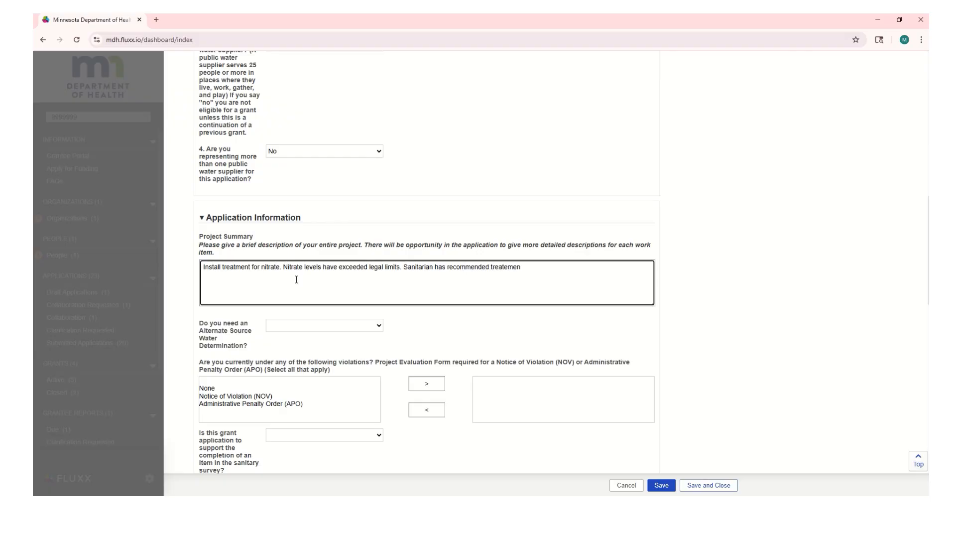
pyautogui.press('BackSpace')
pyautogui.press('BackSpace')
pyautogui.press('BackSpace')
pyautogui.press('BackSpace')
# Step: Complete the Project Summary with "There's an email also from Well Management describing the issue. this is also included in our sanitary survey (attached)."
pyautogui.write("ment. There's an email also from Well Managemen")
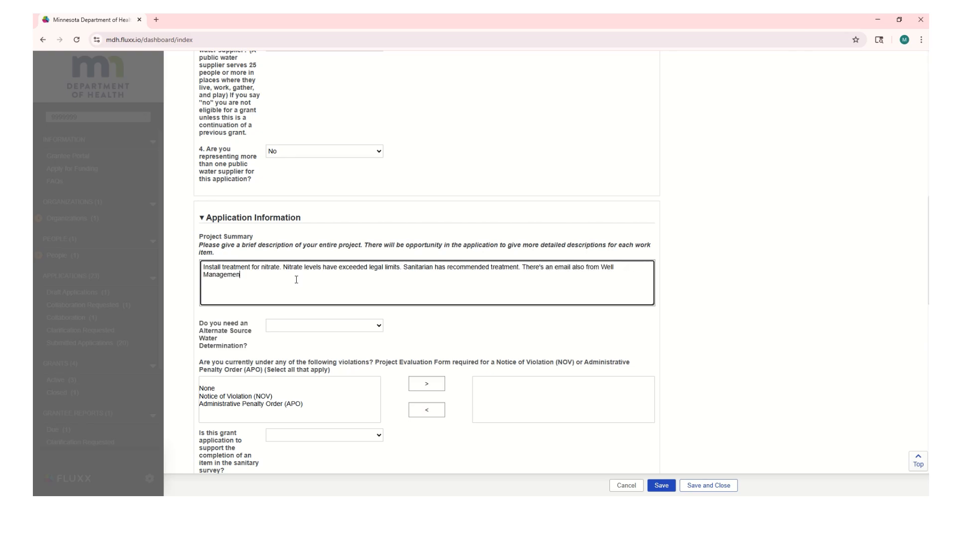
pyautogui.write('t describing the issue. w')
pyautogui.press('BackSpace')
pyautogui.write('this is also included in our sanit')
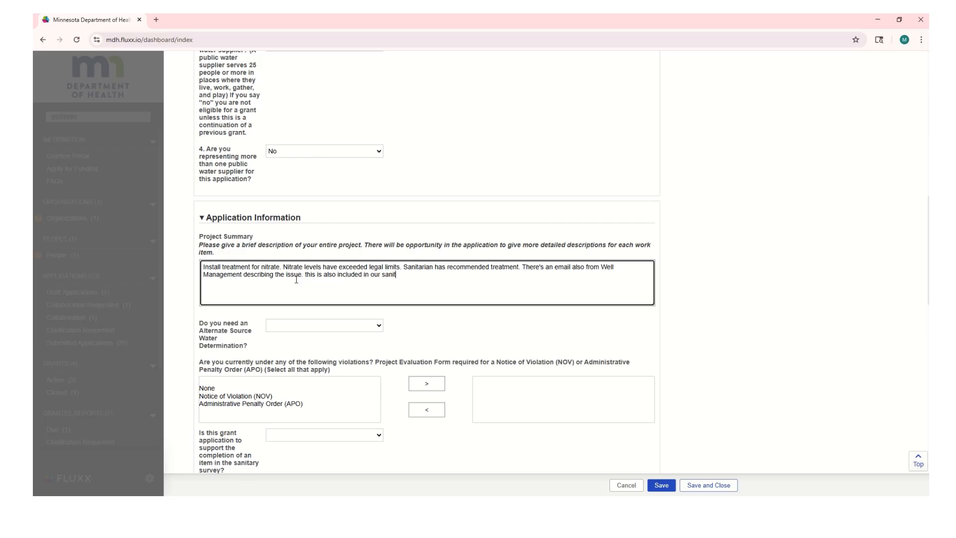
pyautogui.write('ary survey (attached).')
pyautogui.press('Tab')
# Step: Answer Yes to needing an Alternate Source Water Determination
pyautogui.scroll(-1, 238, 319)
pyautogui.scroll(-1, 237, 320)
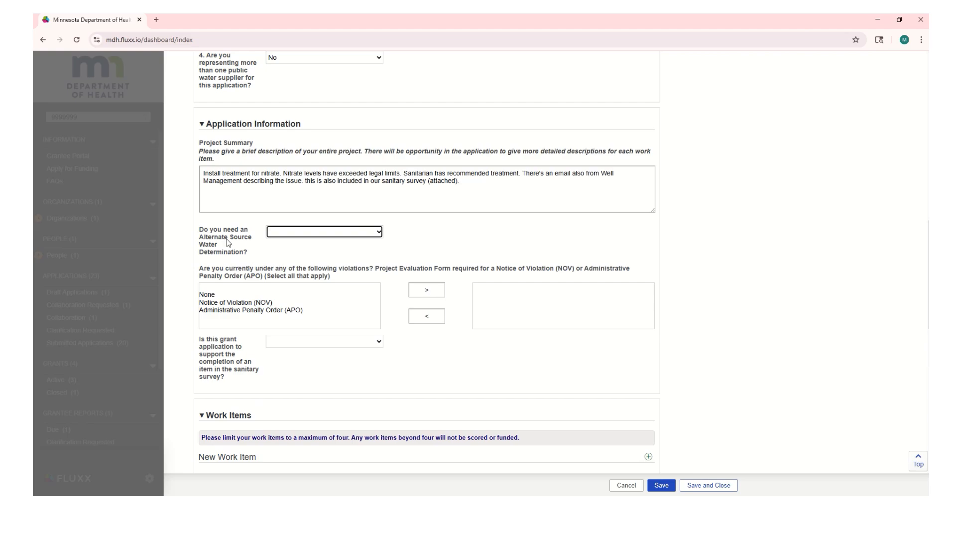
pyautogui.click(305, 233)
pyautogui.click(307, 258)
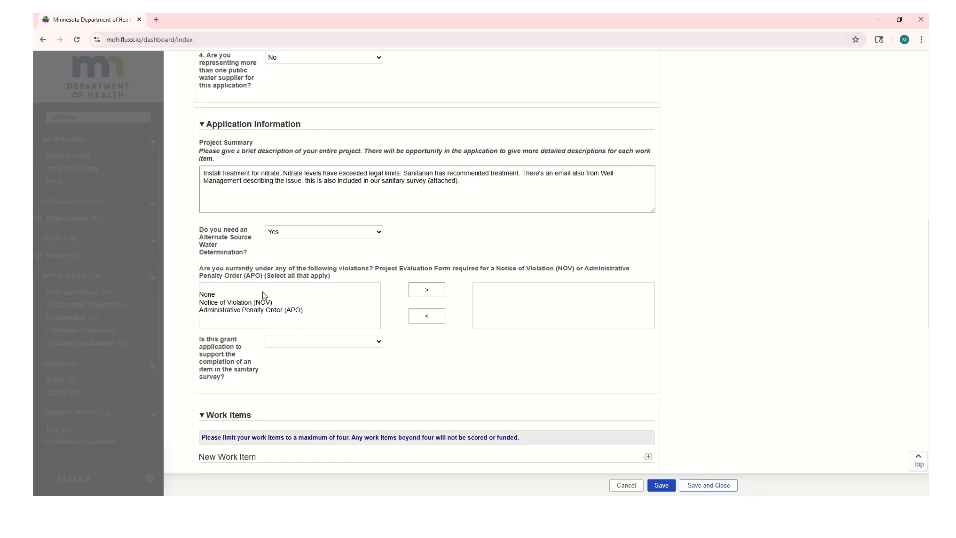
pyautogui.scroll(-1, 253, 295)
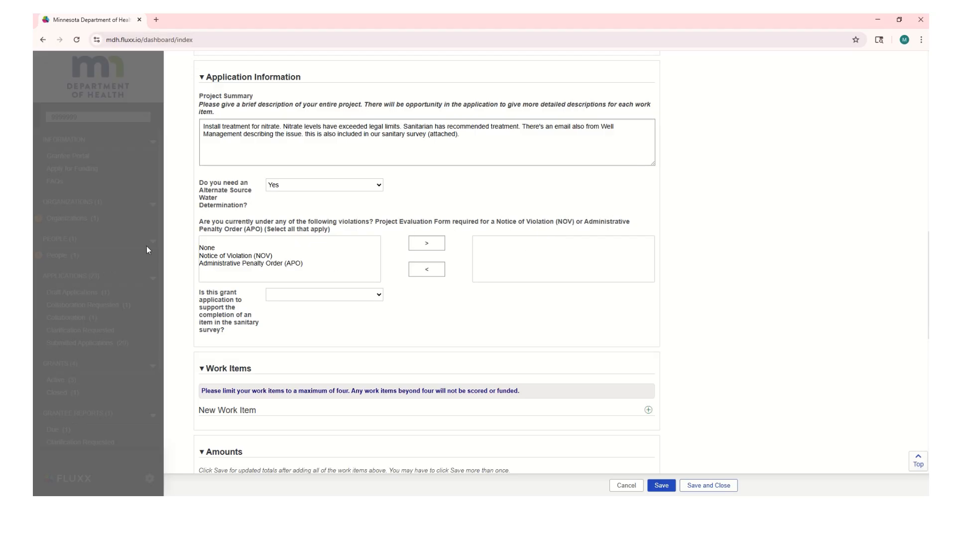
pyautogui.click(224, 248)
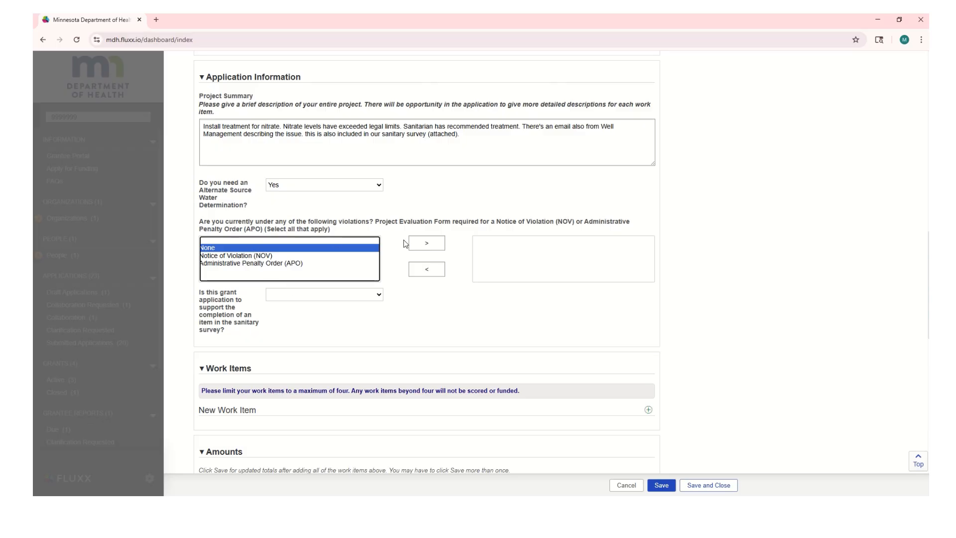
pyautogui.click(427, 244)
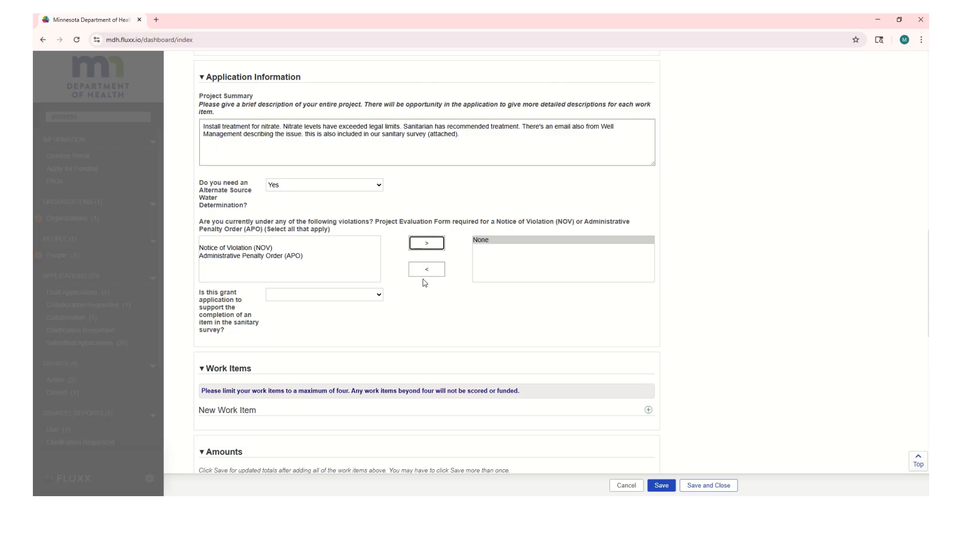
pyautogui.click(433, 271)
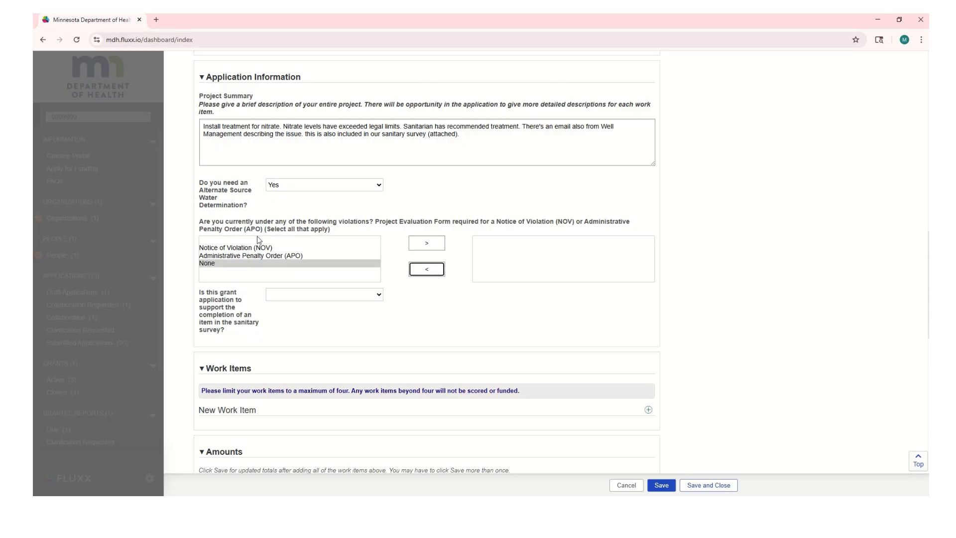
# Step: Report a Notice of Violation (NOV) as the current violation and answer Yes to supporting completion of a sanitary survey item
pyautogui.click(237, 248)
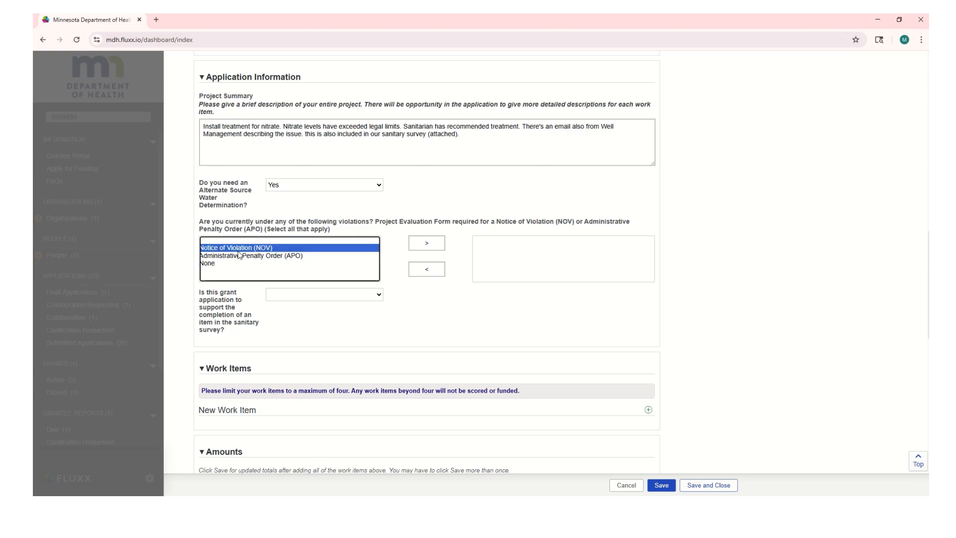
pyautogui.click(431, 250)
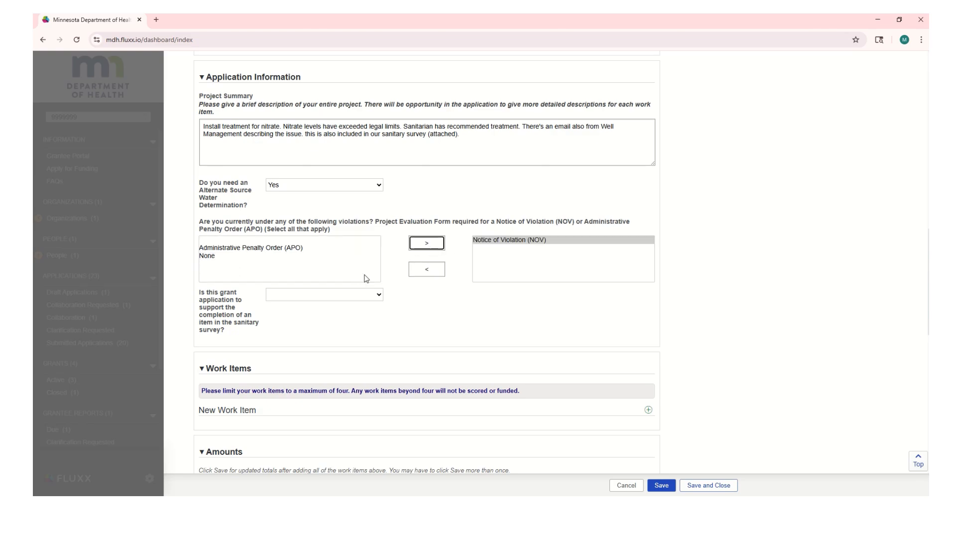
pyautogui.click(336, 295)
pyautogui.click(316, 296)
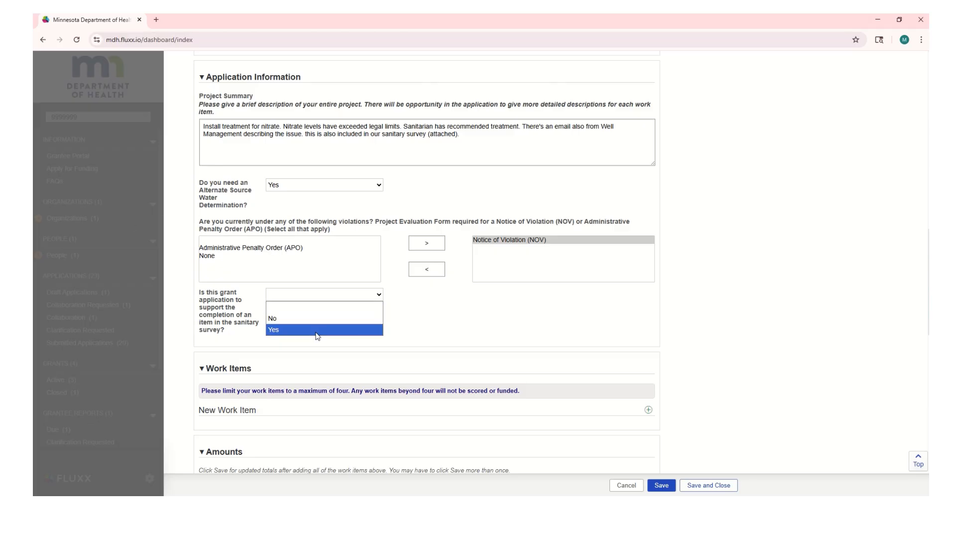
pyautogui.click(316, 330)
# Step: Start a new work item in the Work Items section
pyautogui.scroll(-4, 419, 313)
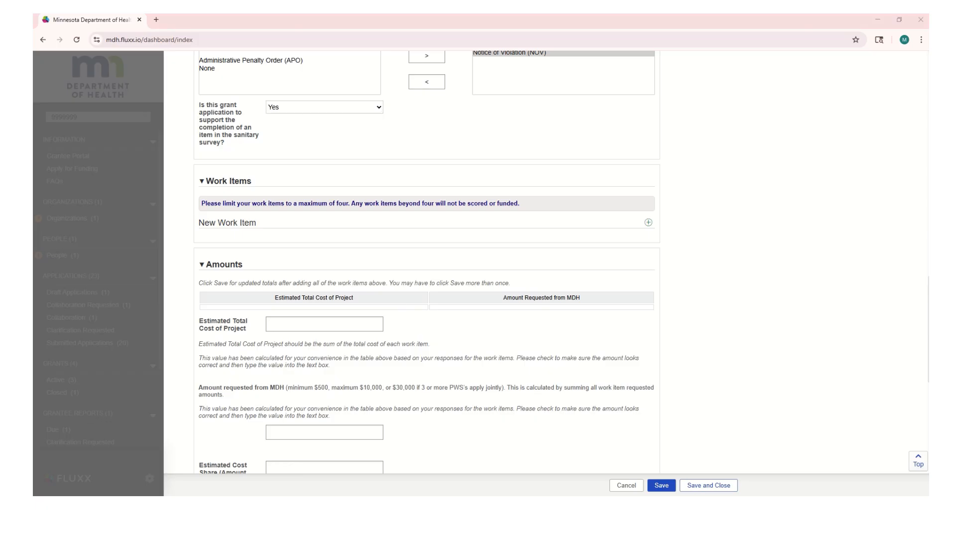
pyautogui.click(649, 223)
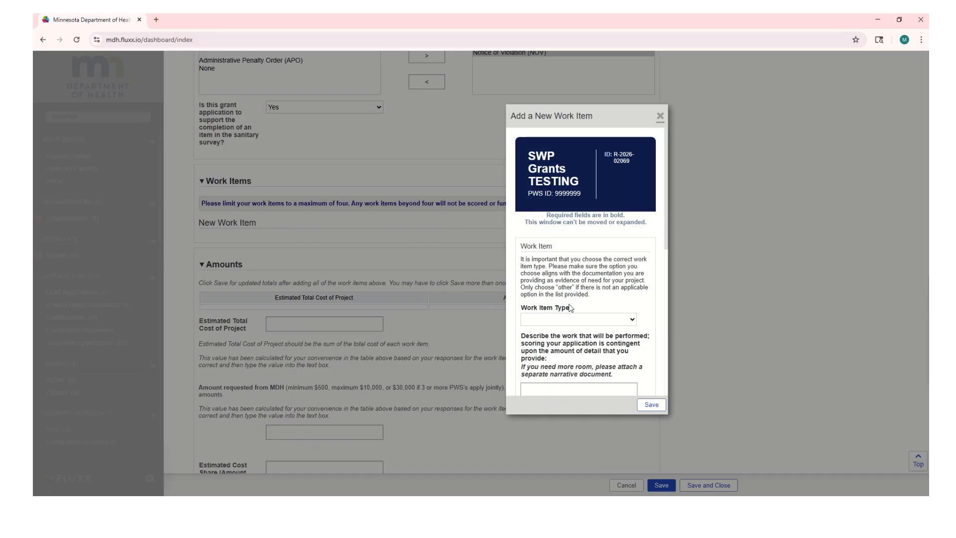
# Step: Try the Common Activities work item type, reviewing its activity options and choosing Other
pyautogui.click(584, 321)
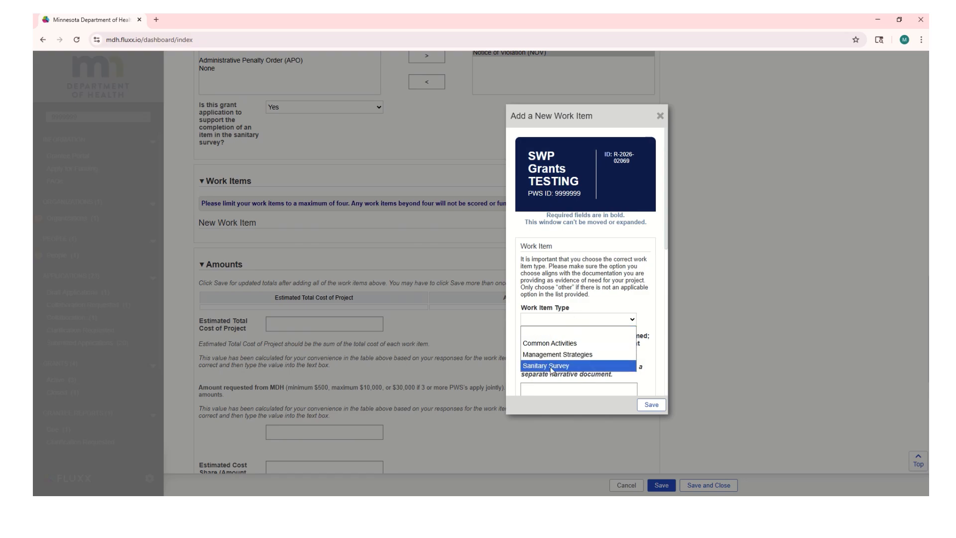
pyautogui.click(572, 345)
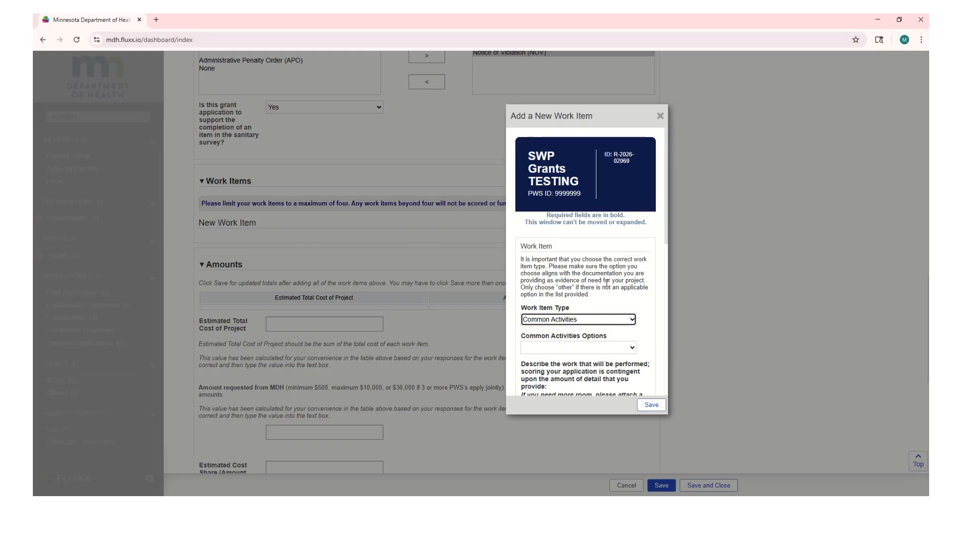
pyautogui.scroll(-1, 600, 287)
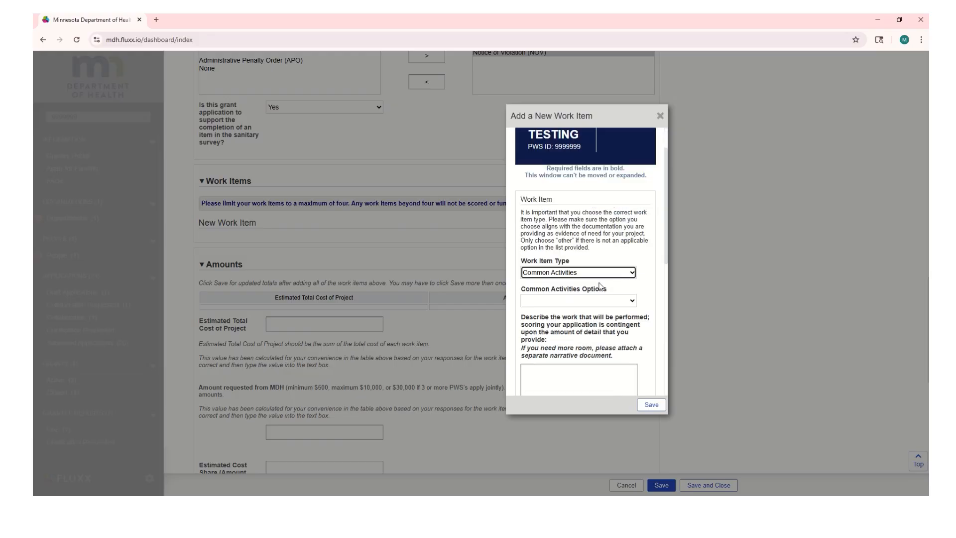
pyautogui.click(536, 277)
pyautogui.click(537, 277)
pyautogui.click(543, 300)
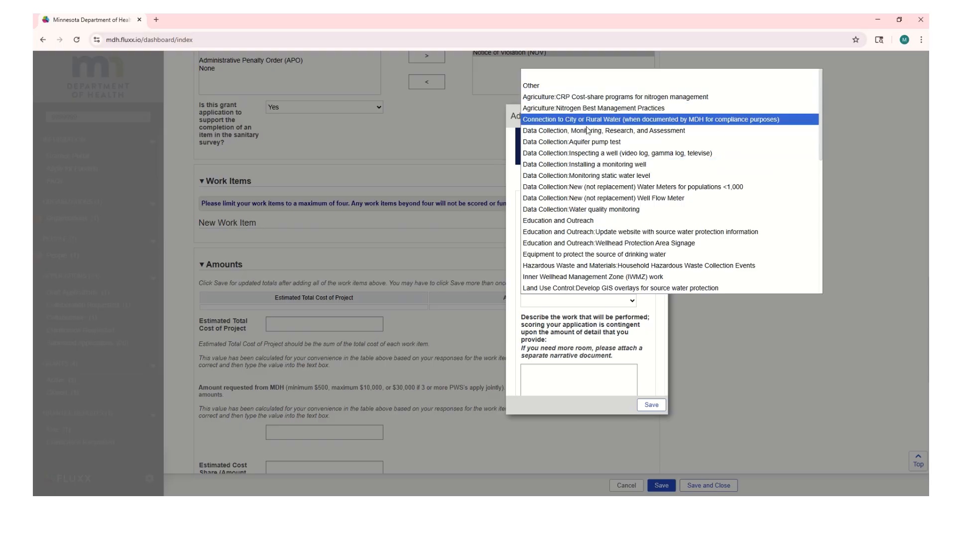
pyautogui.scroll(-5, 602, 159)
pyautogui.scroll(-3, 605, 162)
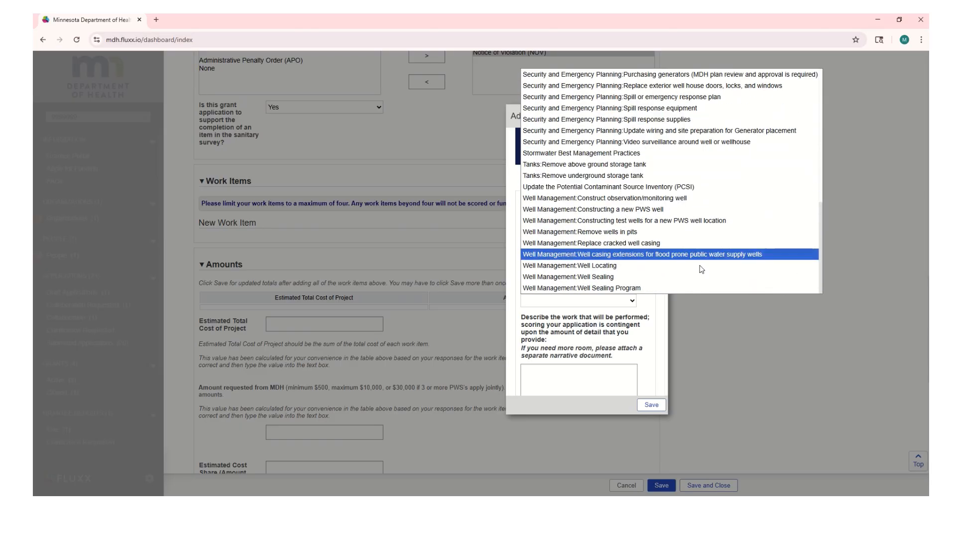
pyautogui.scroll(5, 635, 236)
pyautogui.scroll(1, 635, 236)
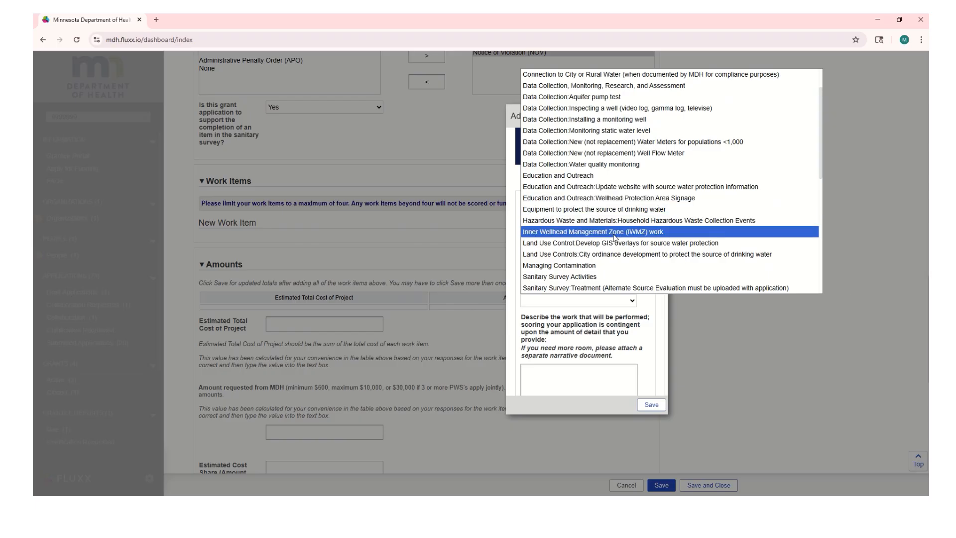
pyautogui.scroll(-5, 607, 229)
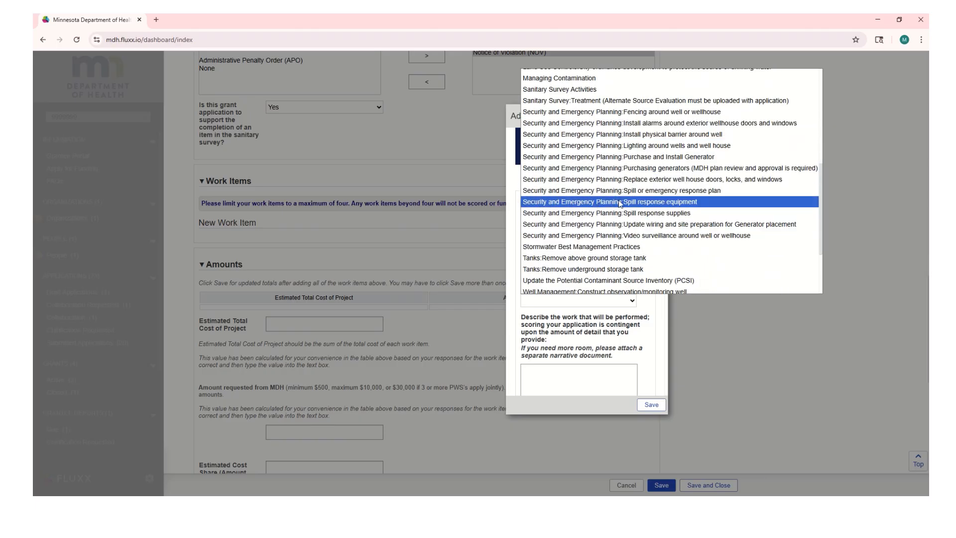
pyautogui.scroll(-2, 598, 255)
pyautogui.scroll(-1, 598, 256)
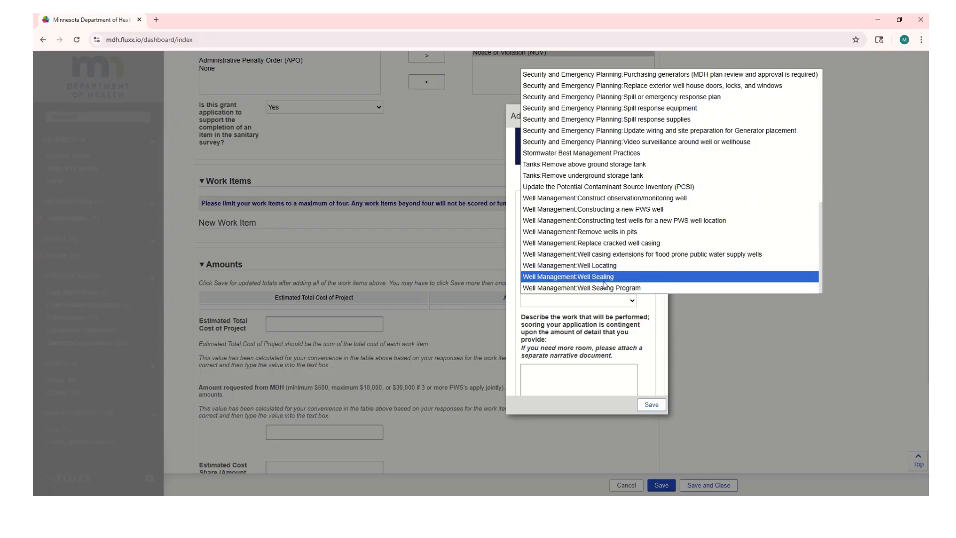
pyautogui.scroll(10, 607, 227)
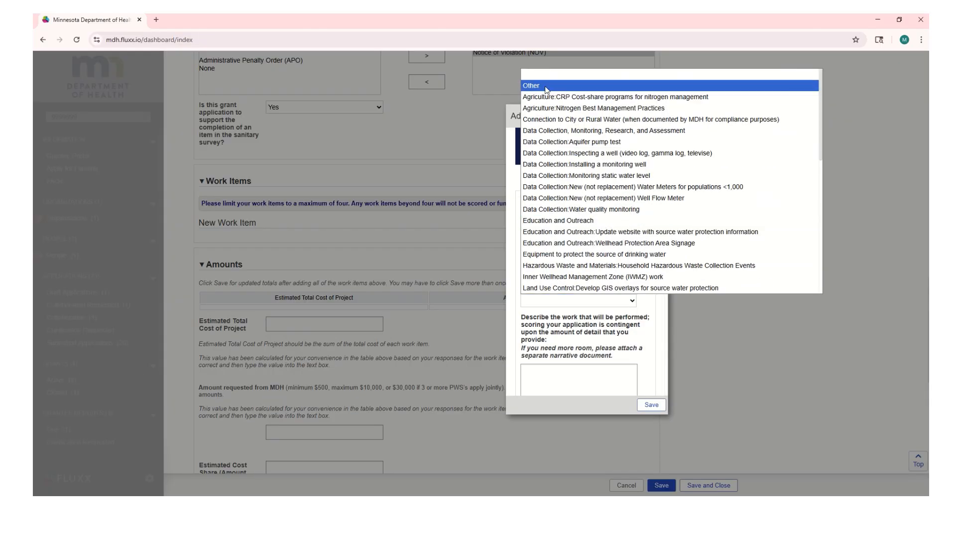
pyautogui.click(540, 85)
pyautogui.click(551, 332)
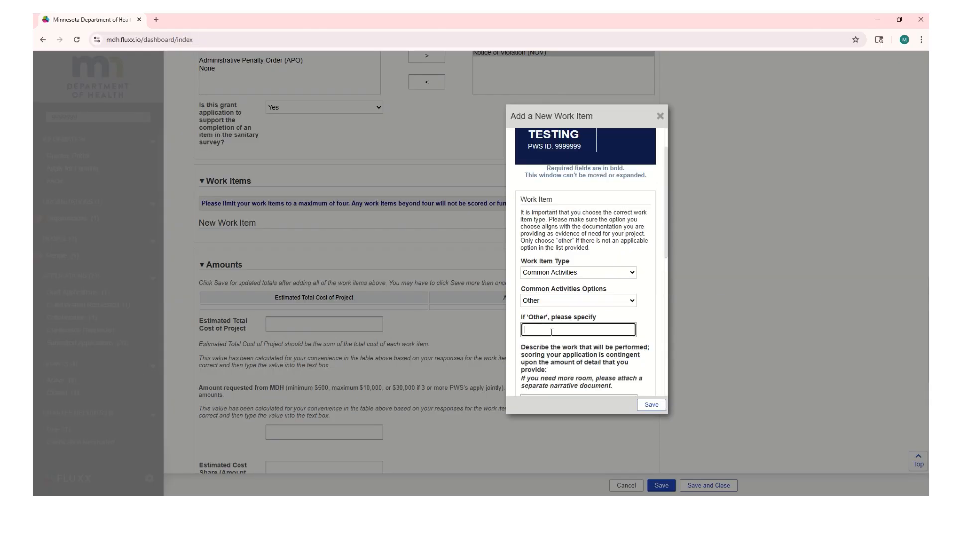
# Step: Set the work item type to Sanitary Survey with the Water System Mngmt, RECO option about increasing levels of nitrate
pyautogui.click(629, 273)
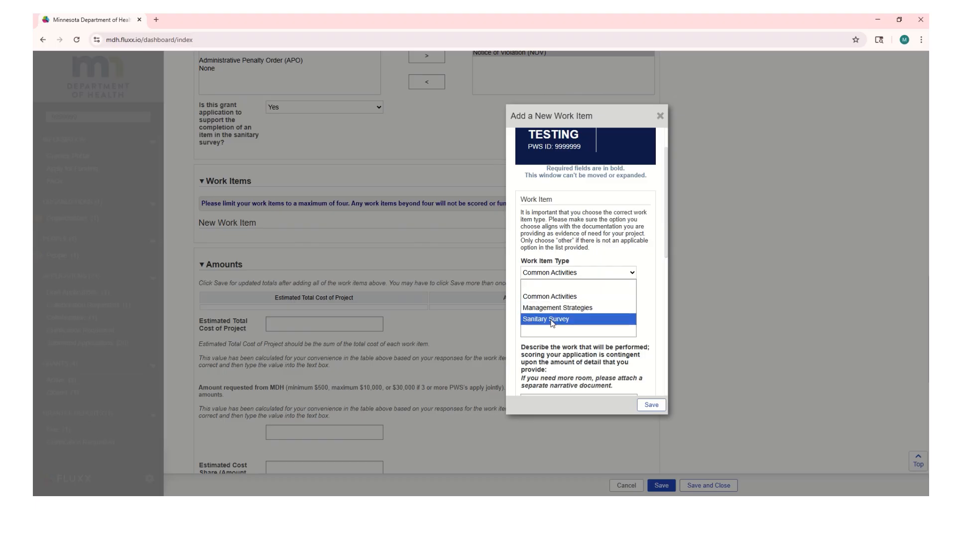
pyautogui.click(548, 319)
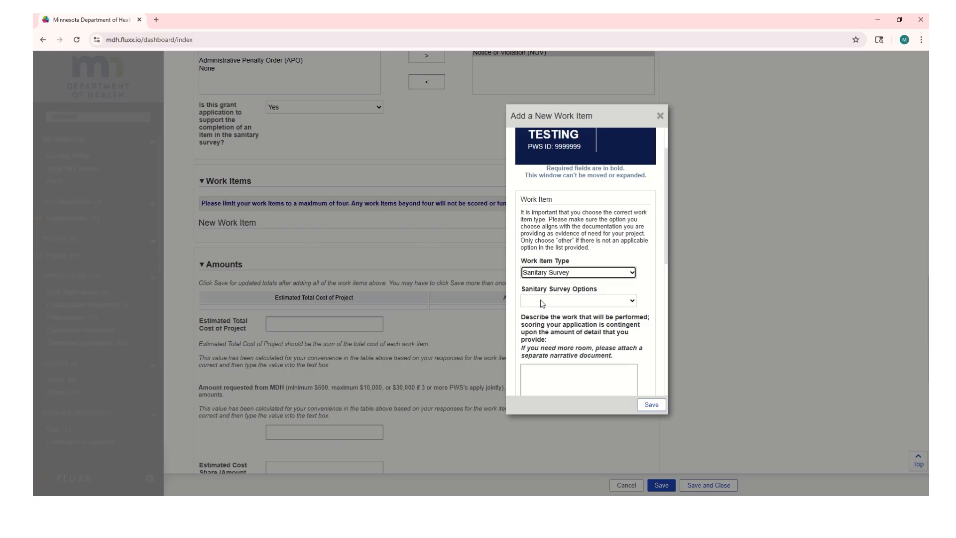
pyautogui.click(540, 302)
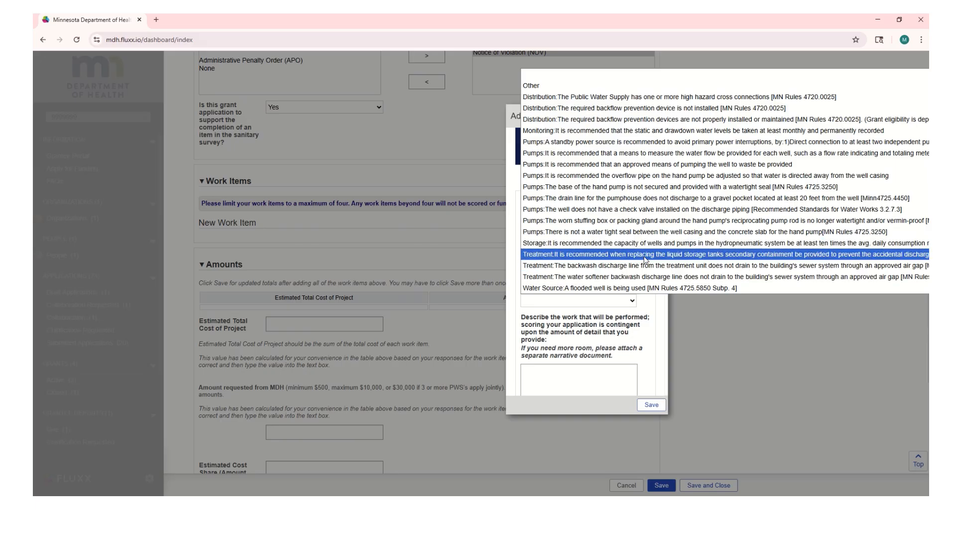
pyautogui.scroll(-5, 643, 234)
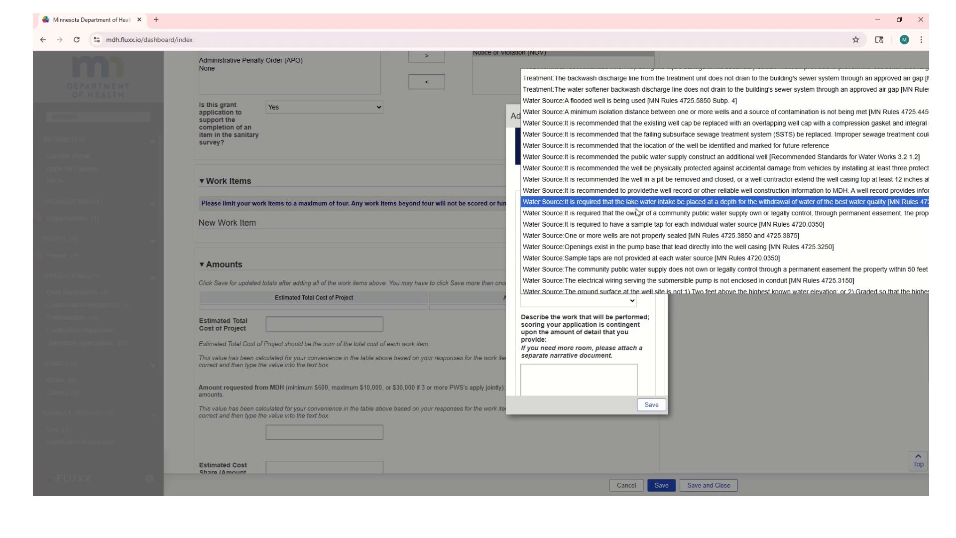
pyautogui.scroll(-5, 637, 212)
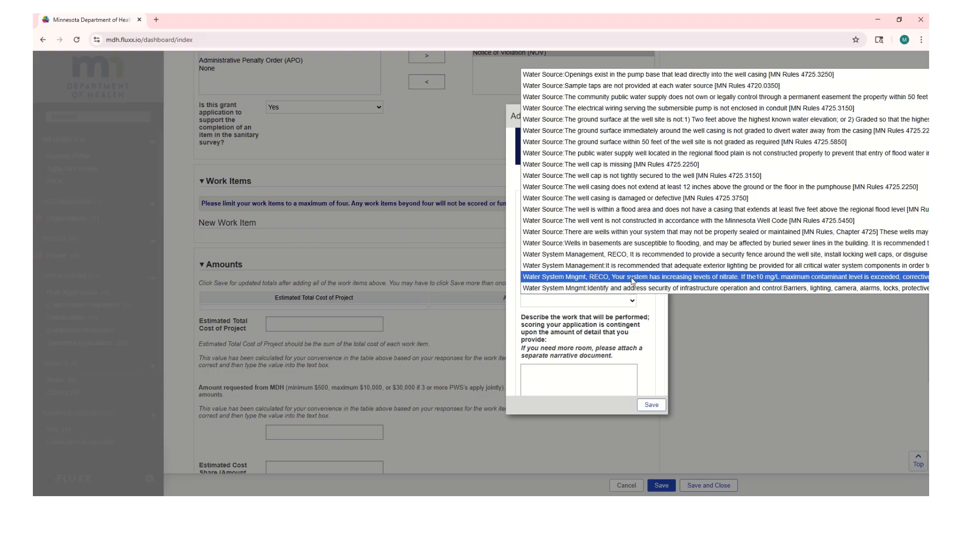
pyautogui.click(675, 278)
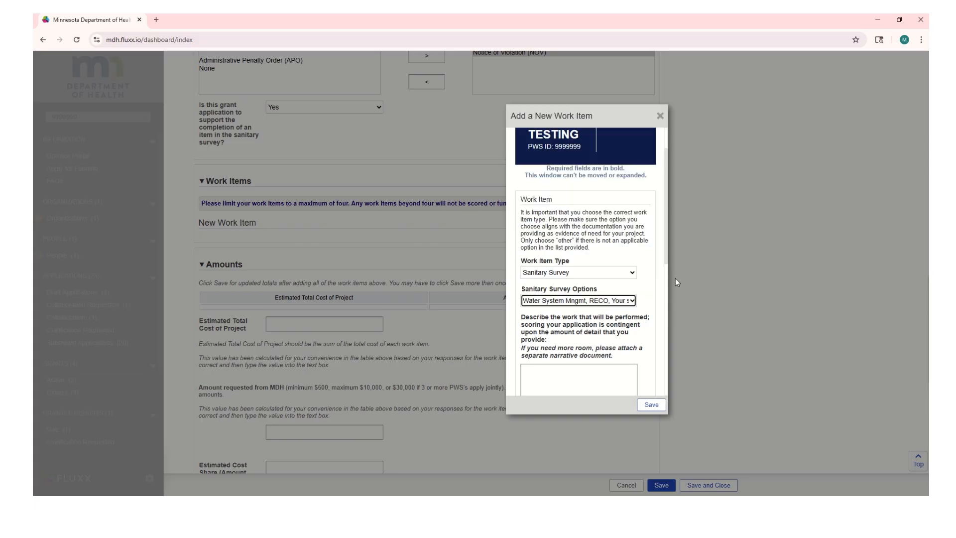
# Step: Describe the work to be performed as "install nitrate treatment system"
pyautogui.click(574, 369)
pyautogui.scroll(-3, 589, 316)
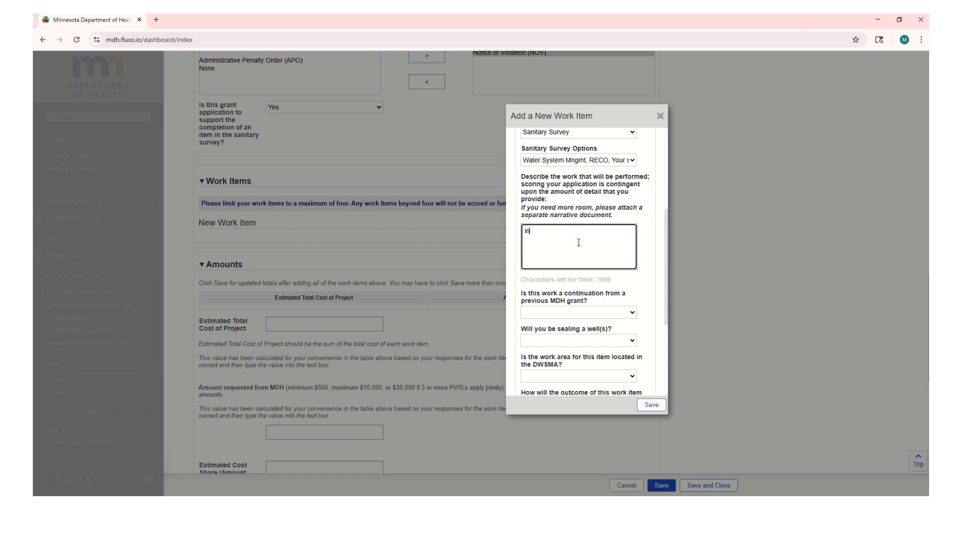
pyautogui.write('install nitrate treat')
pyautogui.write('em')
pyautogui.press('BackSpace')
pyautogui.press('BackSpace')
pyautogui.write('ment')
# Step: Answer No to the work item's questions on continuing a previous MDH grant, sealing wells and being located in the DWSMA
pyautogui.scroll(1, 579, 242)
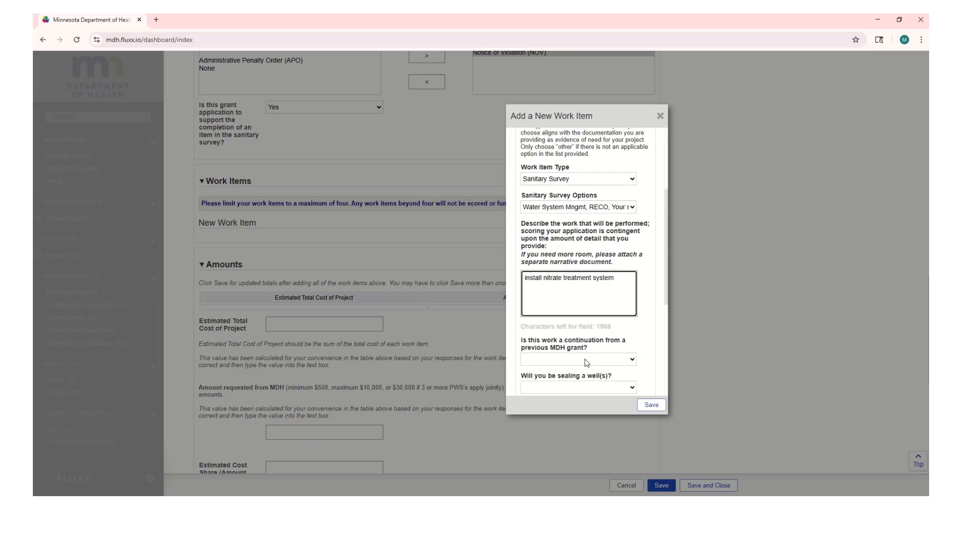
pyautogui.scroll(-2, 579, 243)
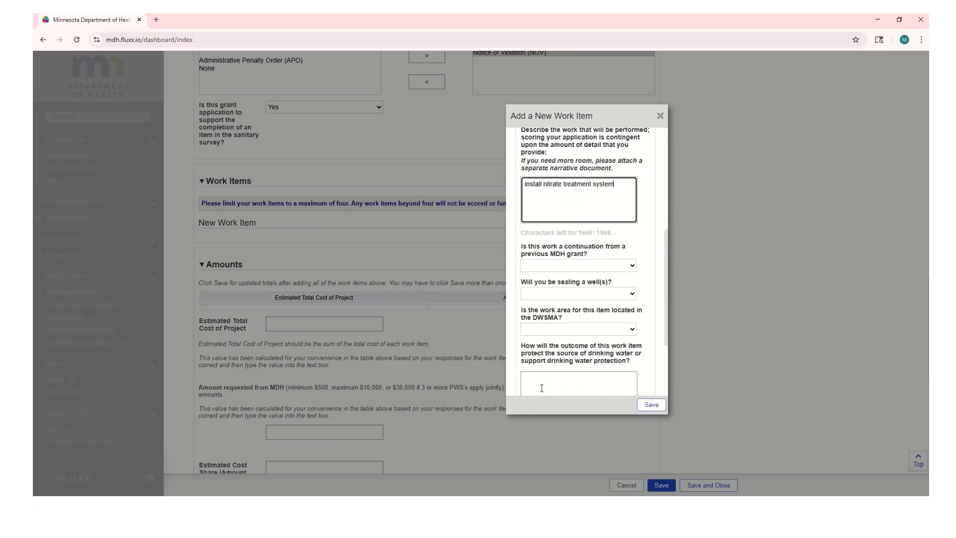
pyautogui.click(565, 269)
pyautogui.click(556, 298)
pyautogui.click(557, 298)
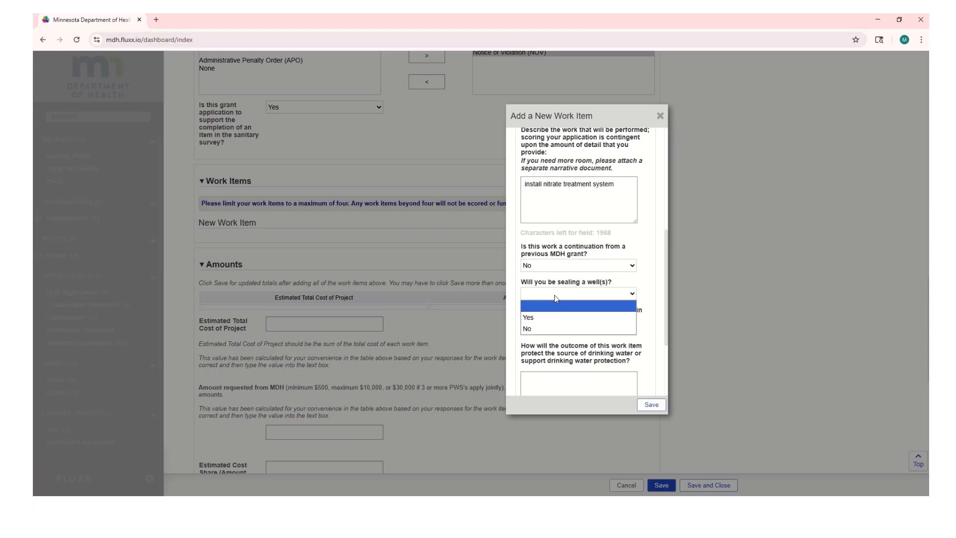
pyautogui.click(548, 329)
pyautogui.click(546, 331)
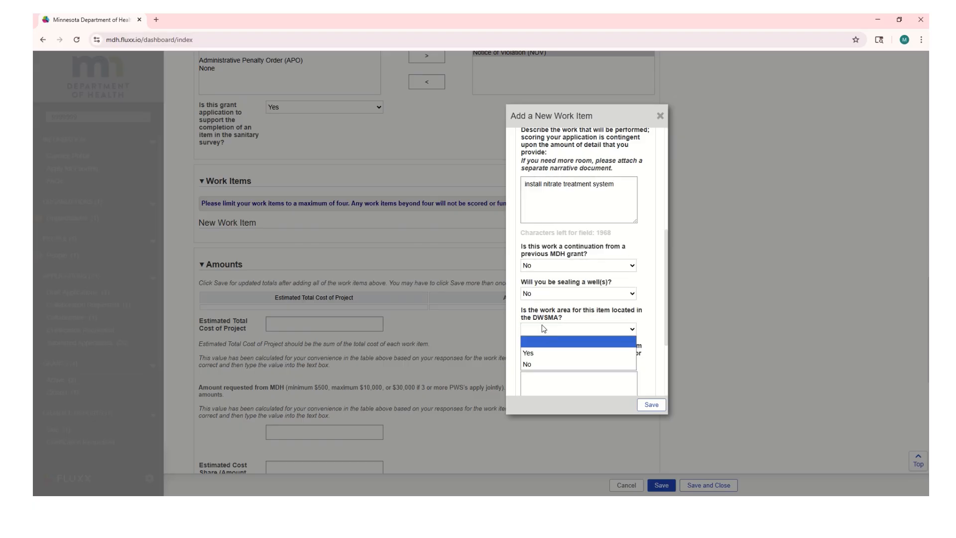
pyautogui.scroll(-2, 556, 318)
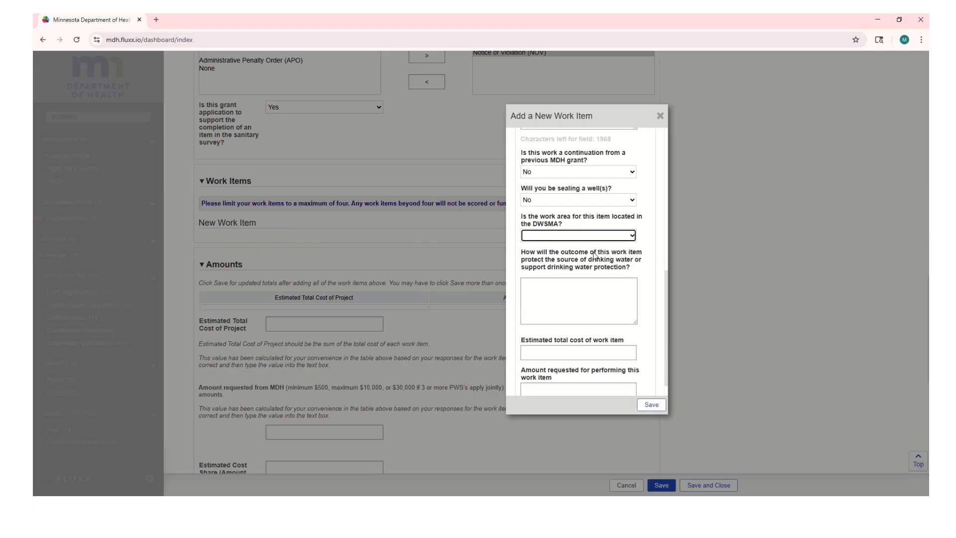
pyautogui.click(559, 235)
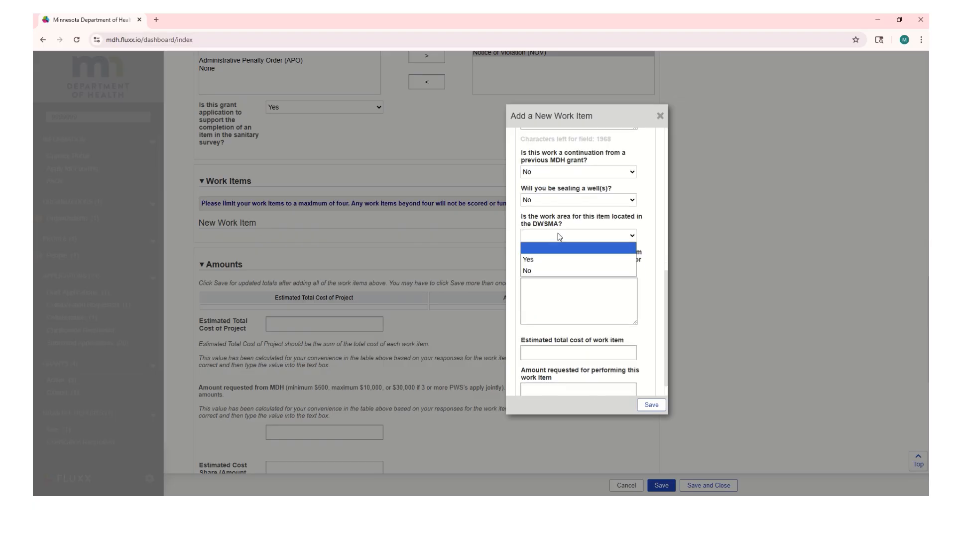
pyautogui.click(565, 271)
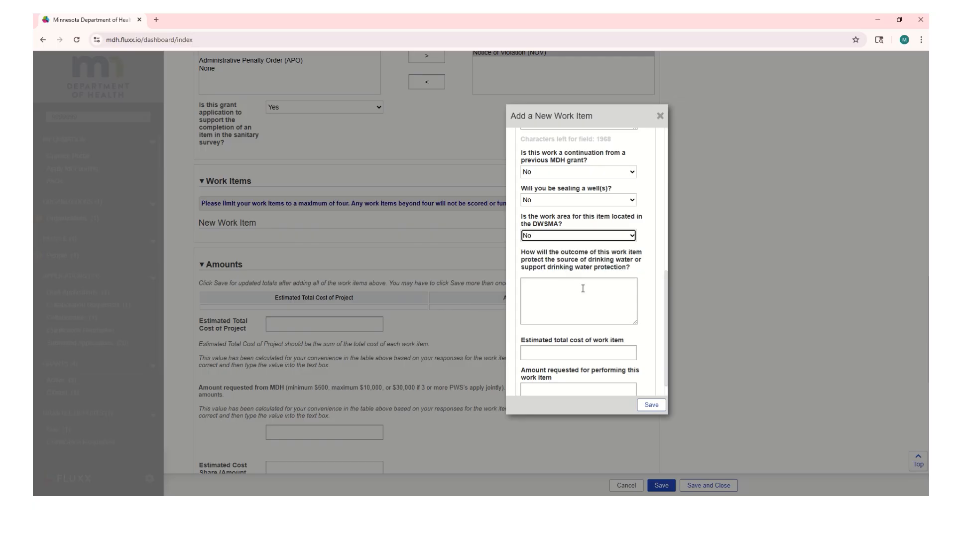
# Step: Describe the work item's protective outcome as "have safer levels of nitrate for people drinking the water. Protect public health."
pyautogui.click(564, 297)
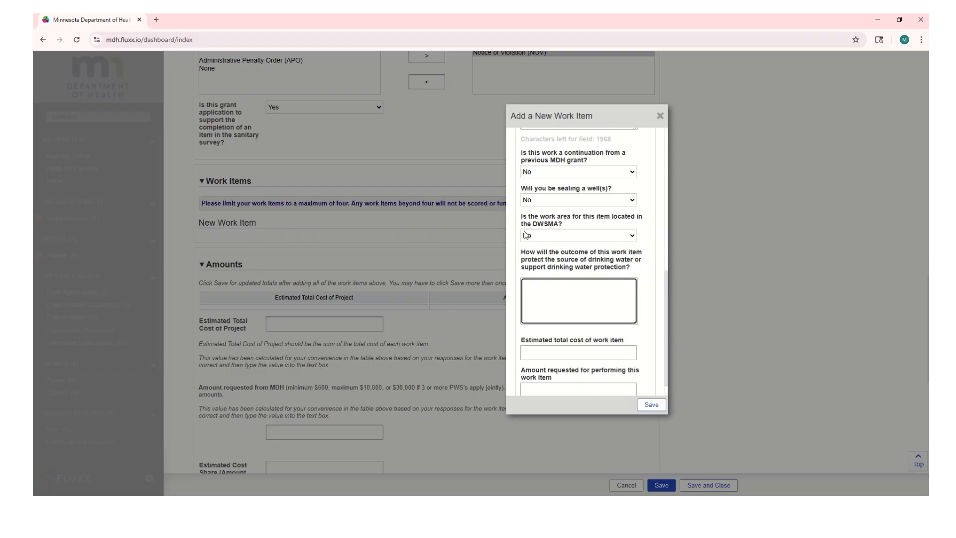
pyautogui.write('have safer levels of nitrate for people drinking')
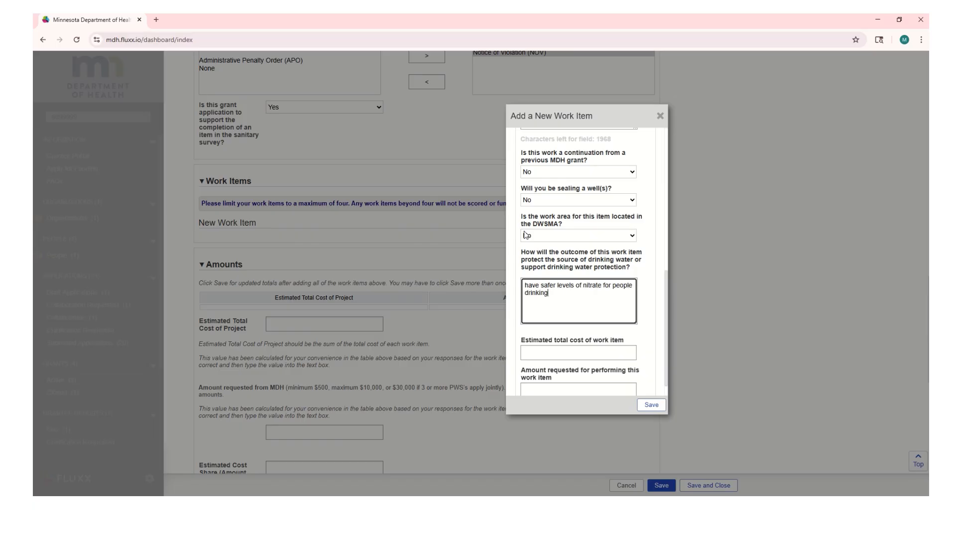
pyautogui.write(' the water. Protect public health.')
# Step: Set the work item's estimated total cost to $16,000 and the amount requested to $8,000, and save the work item
pyautogui.scroll(-1, 620, 279)
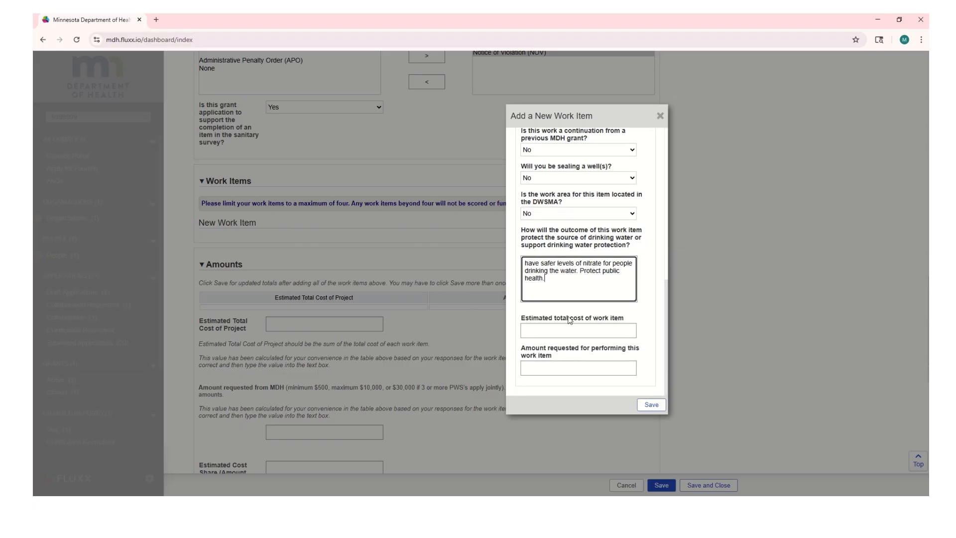
pyautogui.click(588, 331)
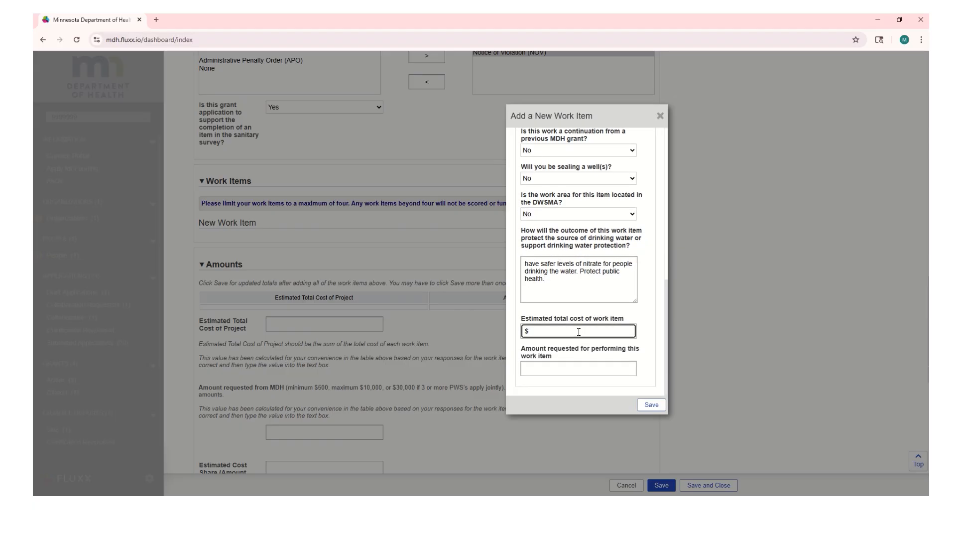
pyautogui.write('16,000')
pyautogui.click(581, 366)
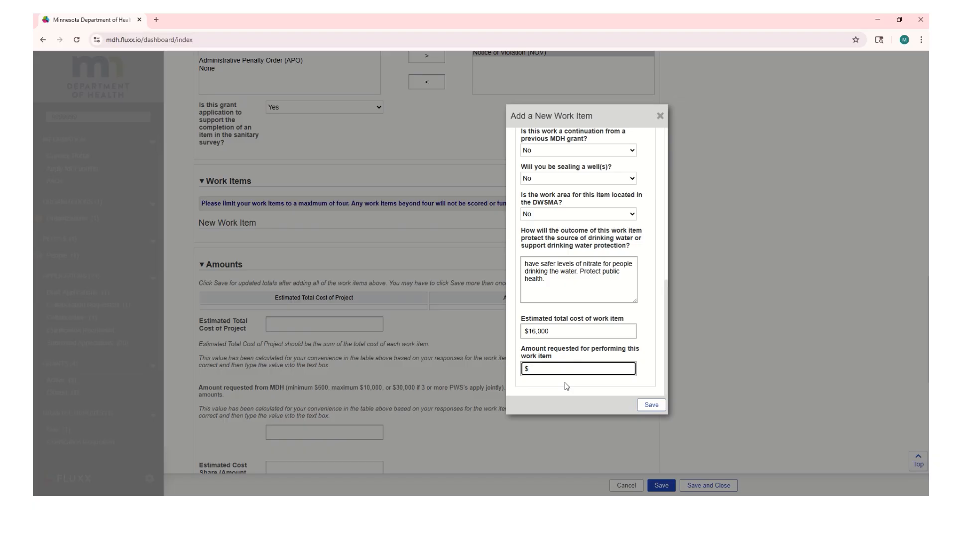
pyautogui.write('8,000')
pyautogui.click(652, 405)
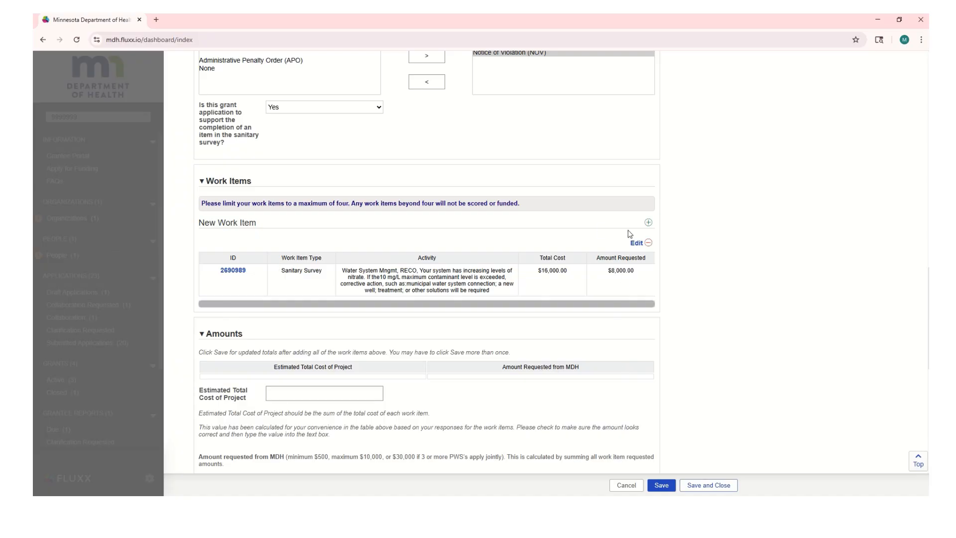
# Step: Reopen the saved work item, review its entries and close it without editing
pyautogui.click(636, 244)
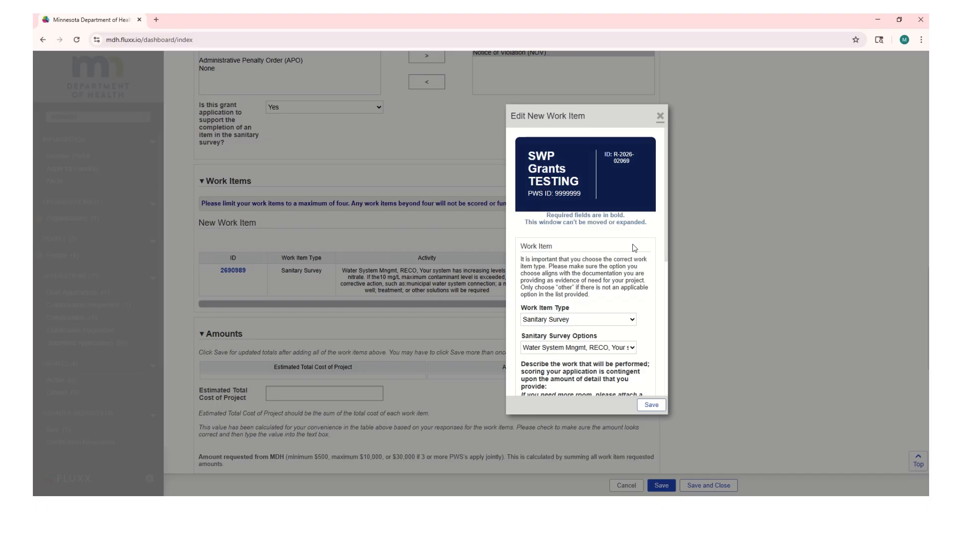
pyautogui.scroll(-5, 573, 373)
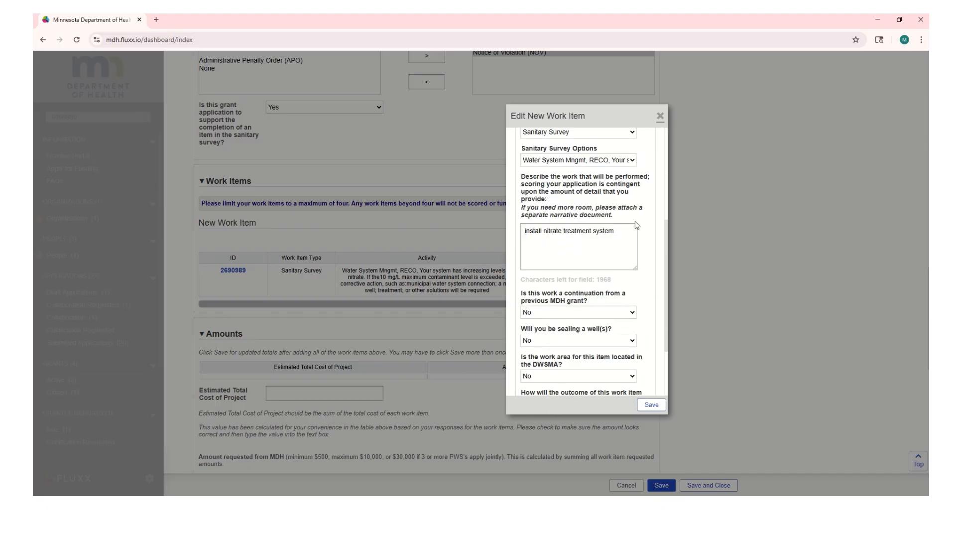
pyautogui.click(660, 118)
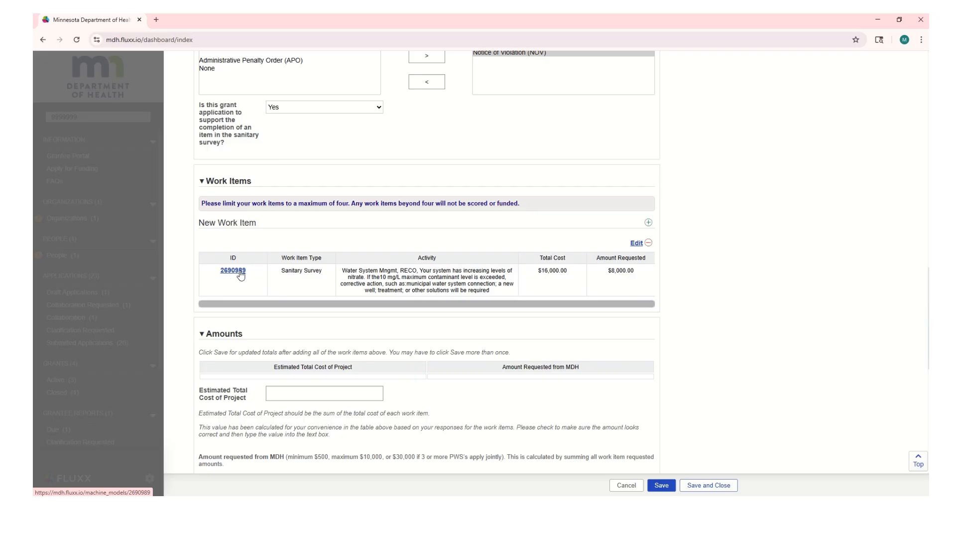
# Step: Set the project's estimated total cost to $16,000 and the amount requested from MDH to $8,000
pyautogui.scroll(-3, 235, 277)
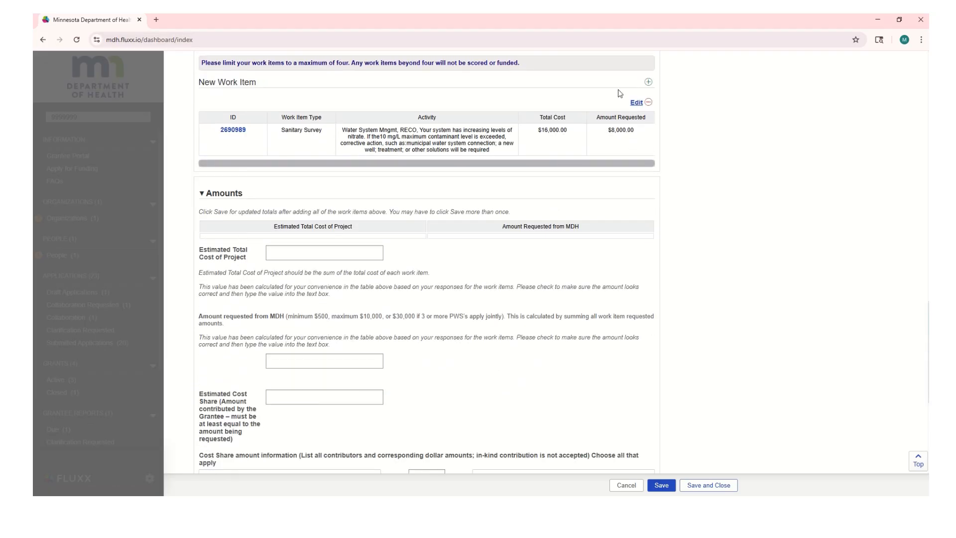
pyautogui.click(339, 253)
pyautogui.click(328, 252)
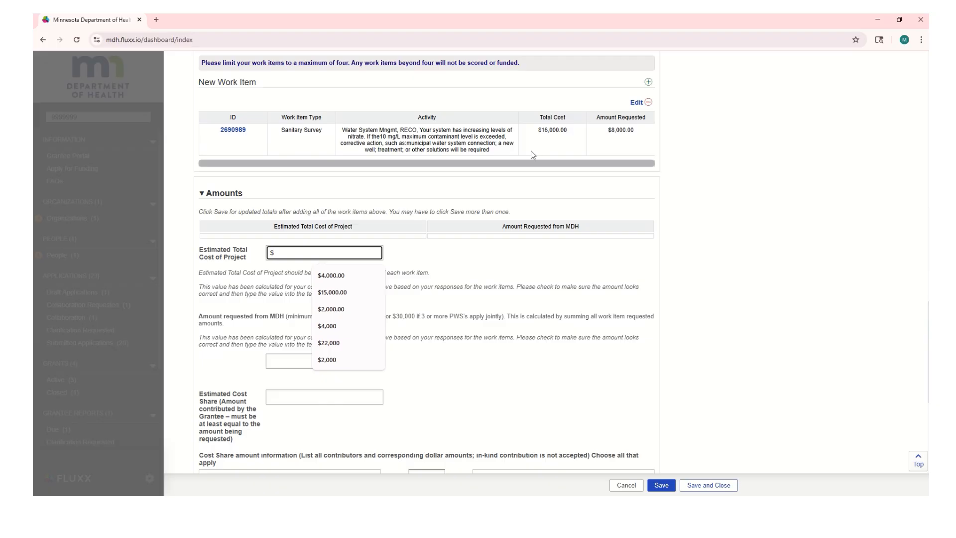
pyautogui.write('16,000')
pyautogui.click(279, 360)
pyautogui.write('$')
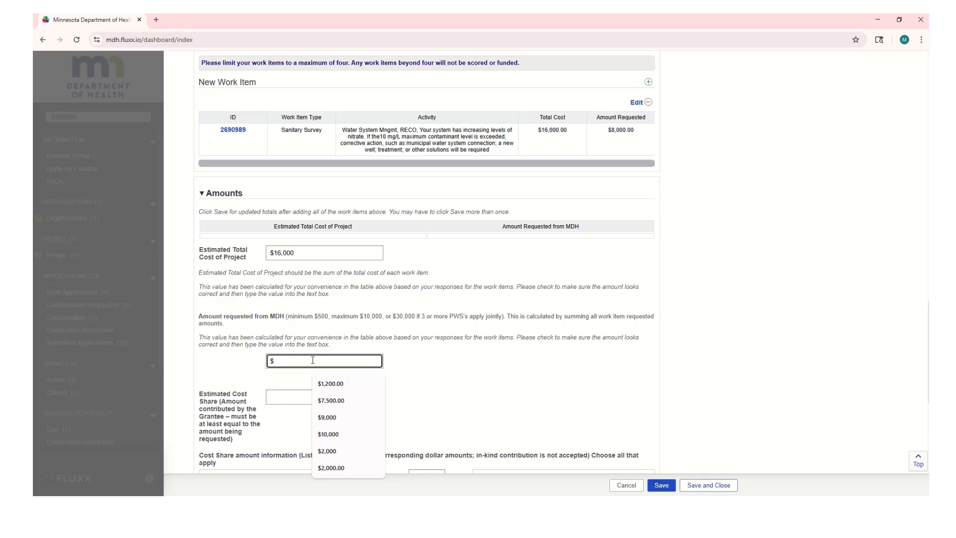
pyautogui.write('8,000')
# Step: Set the grantee's estimated cost share to $8,000
pyautogui.click(294, 398)
pyautogui.write('$')
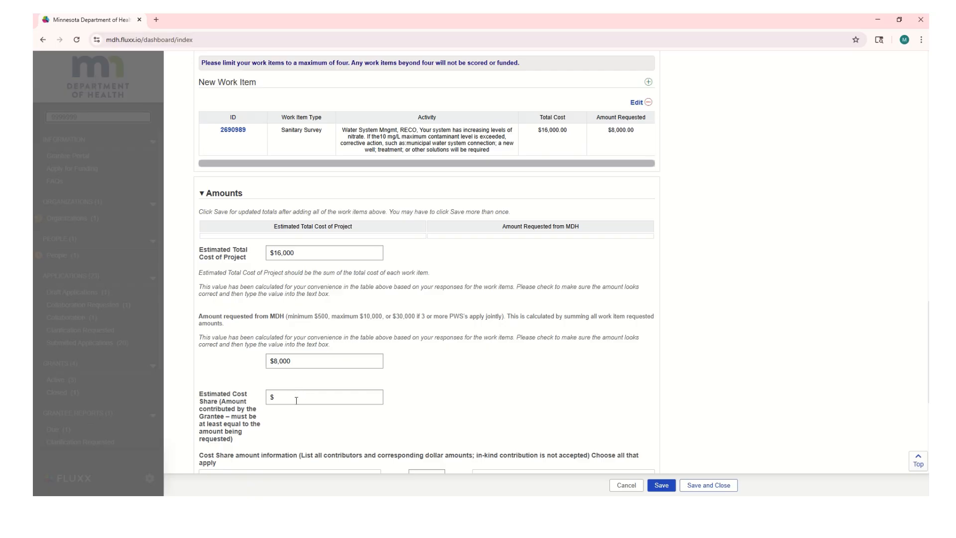
pyautogui.write('8,000')
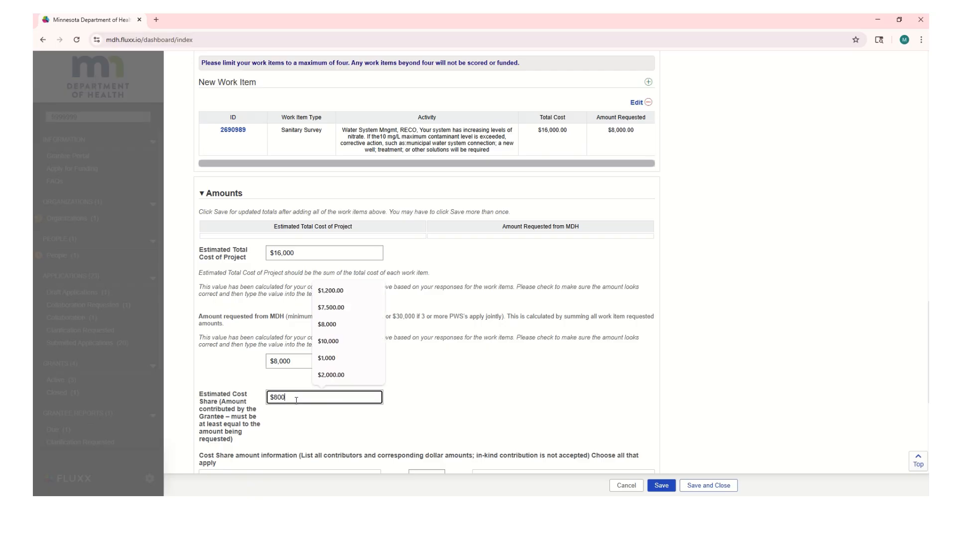
pyautogui.click(457, 382)
# Step: Add "I will use my own financial resources" to the selected cost share sources
pyautogui.scroll(-4, 459, 380)
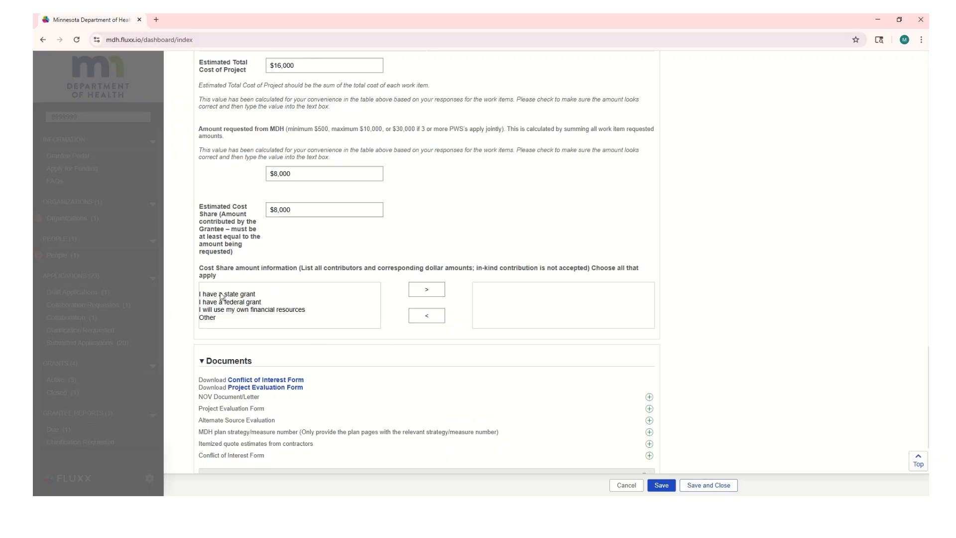
pyautogui.click(223, 311)
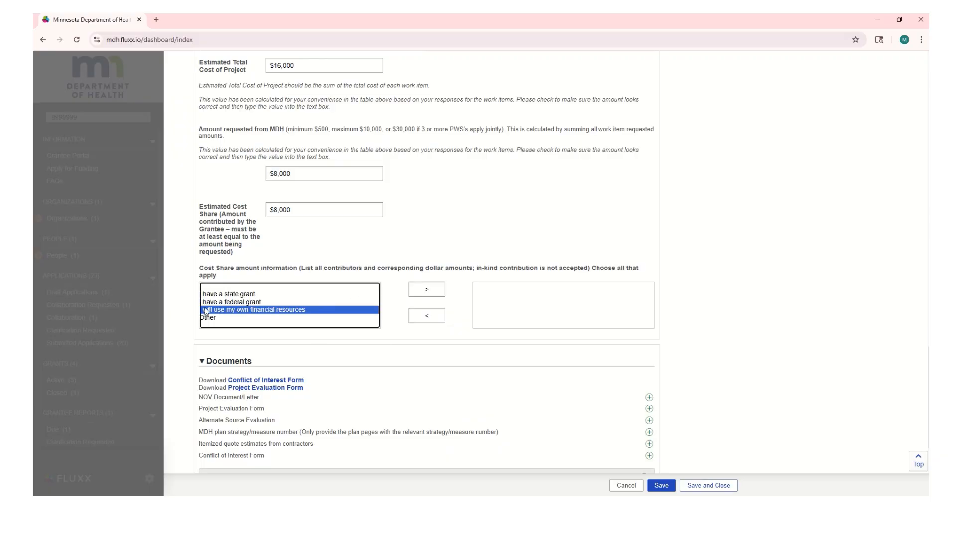
pyautogui.click(428, 292)
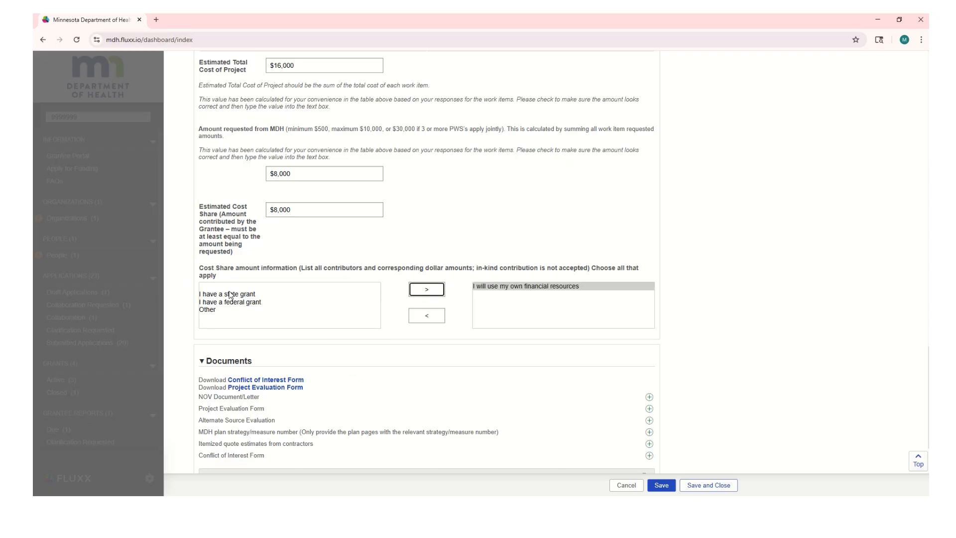
pyautogui.click(217, 312)
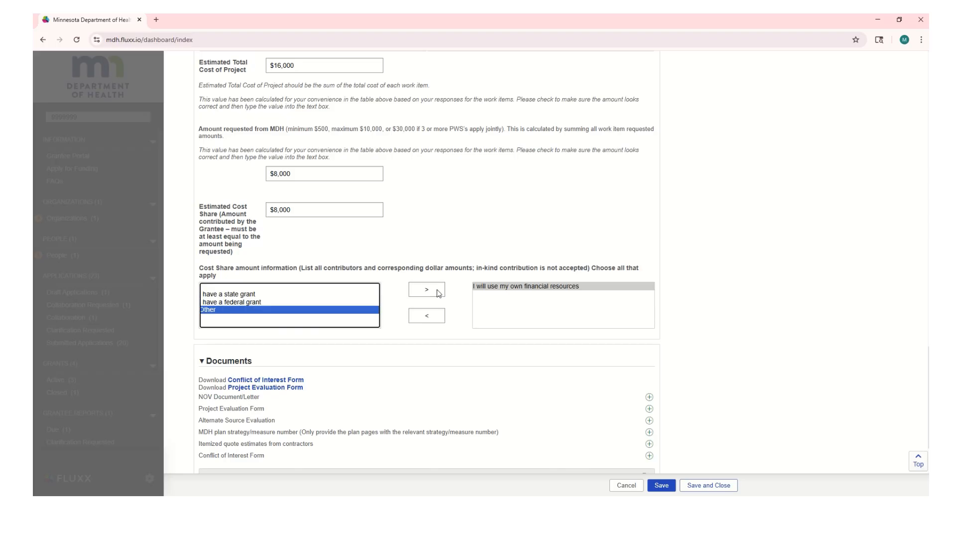
pyautogui.click(438, 292)
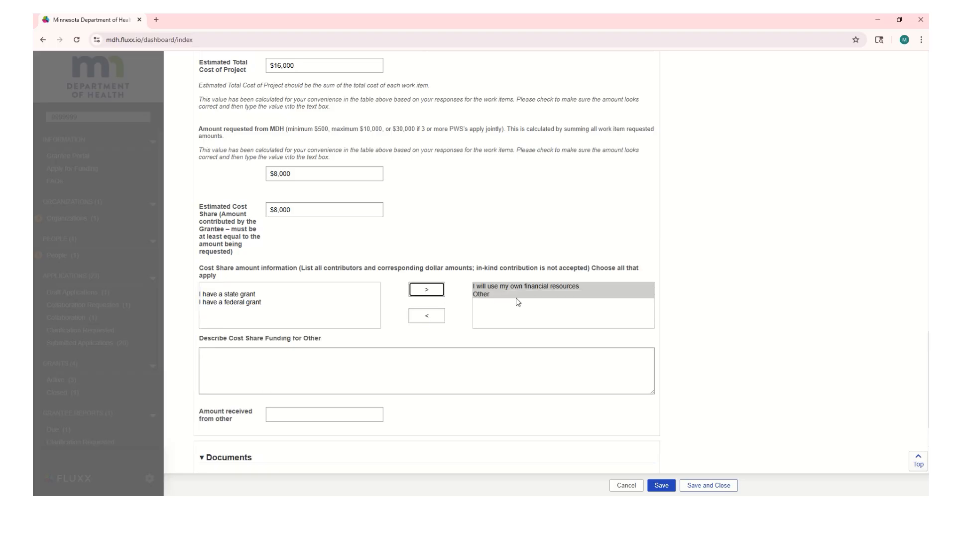
pyautogui.click(494, 295)
pyautogui.click(427, 318)
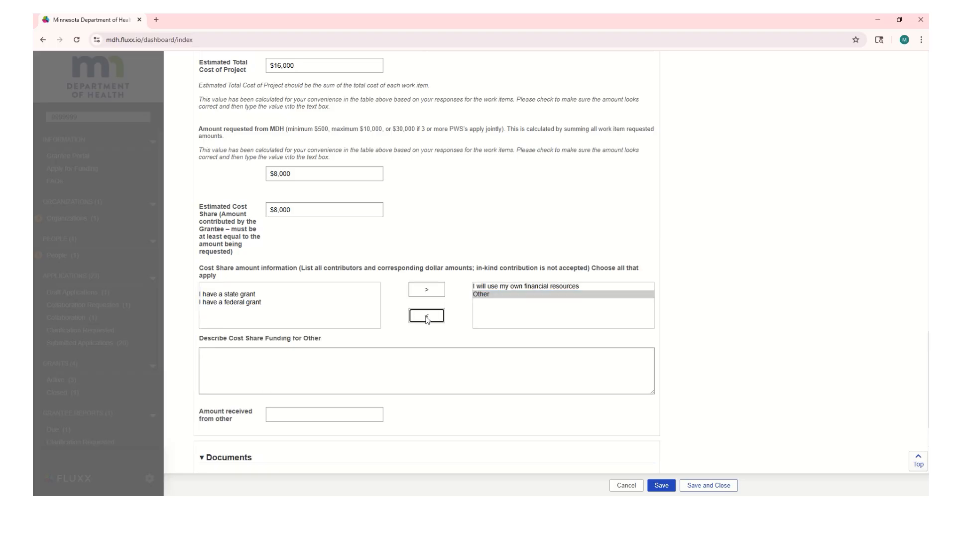
# Step: Add a federal grant cost share described as "NRCS Conservation Reserve Program keeping land in conservation instead of row crop to reduce the nitrate around the wellhead."
pyautogui.click(229, 303)
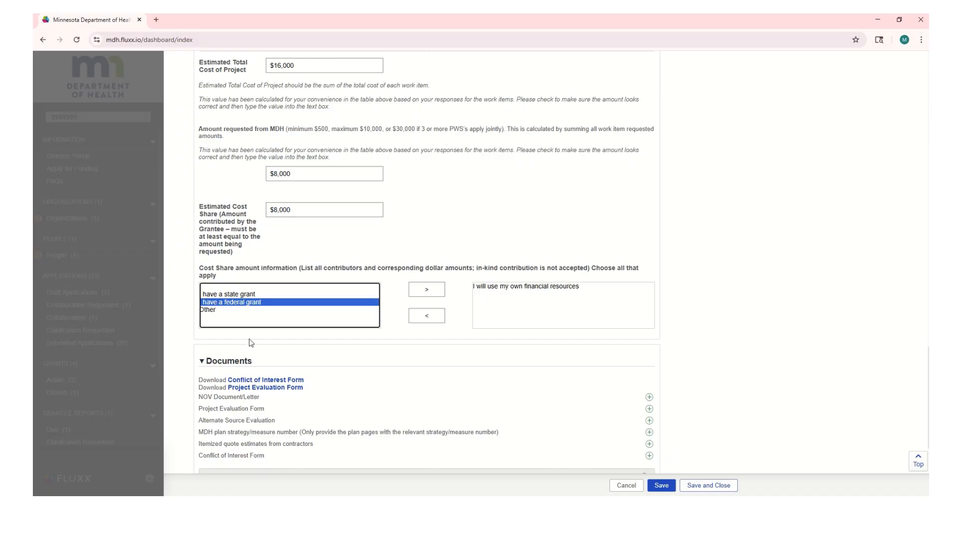
pyautogui.click(425, 292)
pyautogui.click(279, 349)
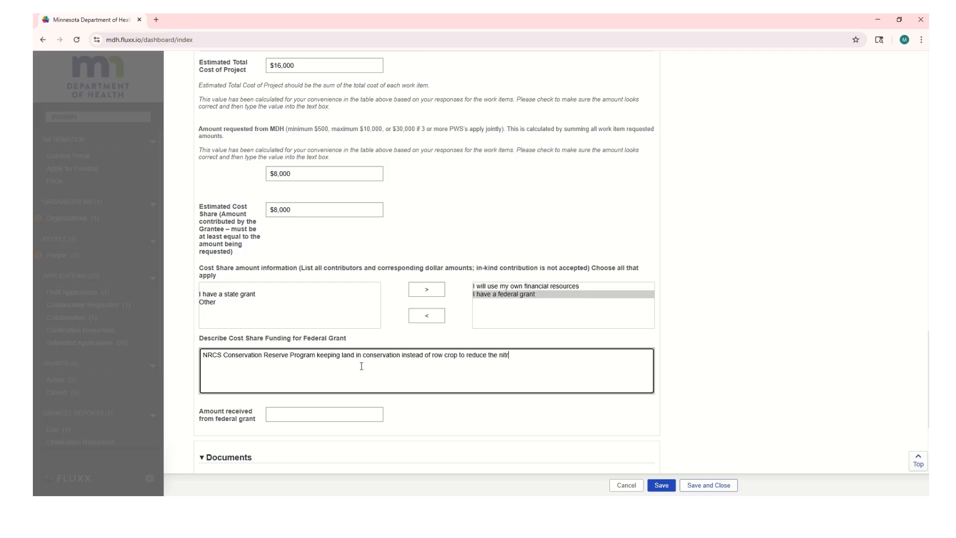
pyautogui.write('round the wellhead.')
# Step: Set the amount received from the federal grant to $20,000.00 and save the application
pyautogui.scroll(-3, 373, 377)
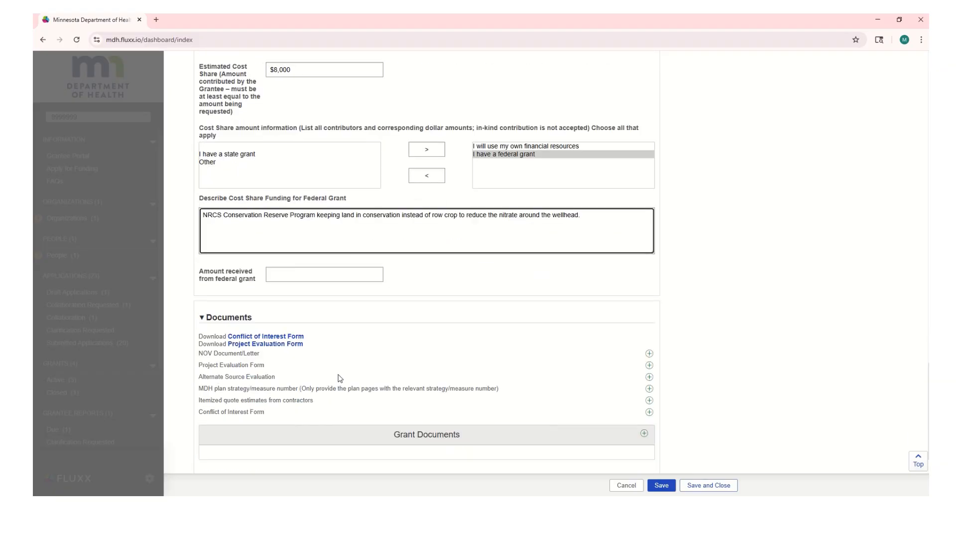
pyautogui.click(299, 273)
pyautogui.write('$20,000.00')
pyautogui.click(331, 297)
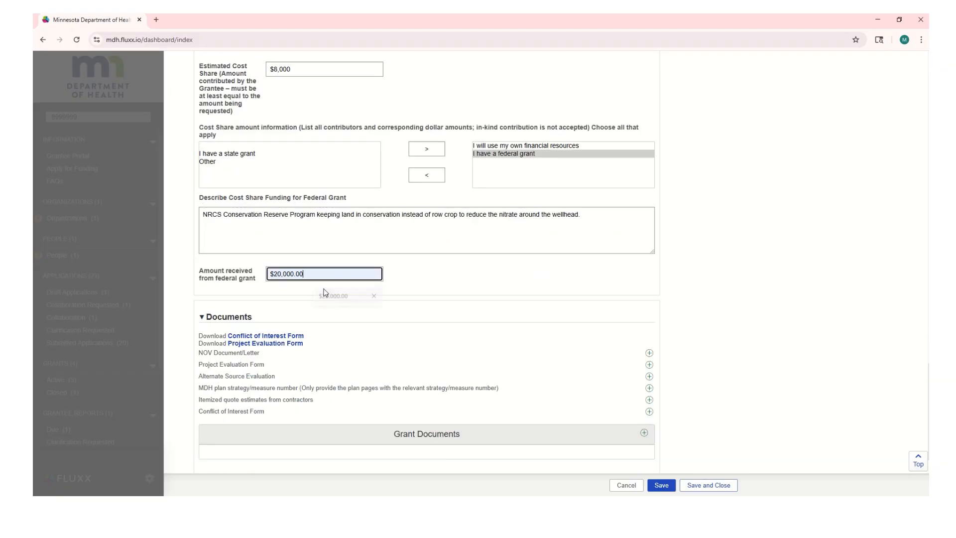
pyautogui.scroll(-1, 472, 285)
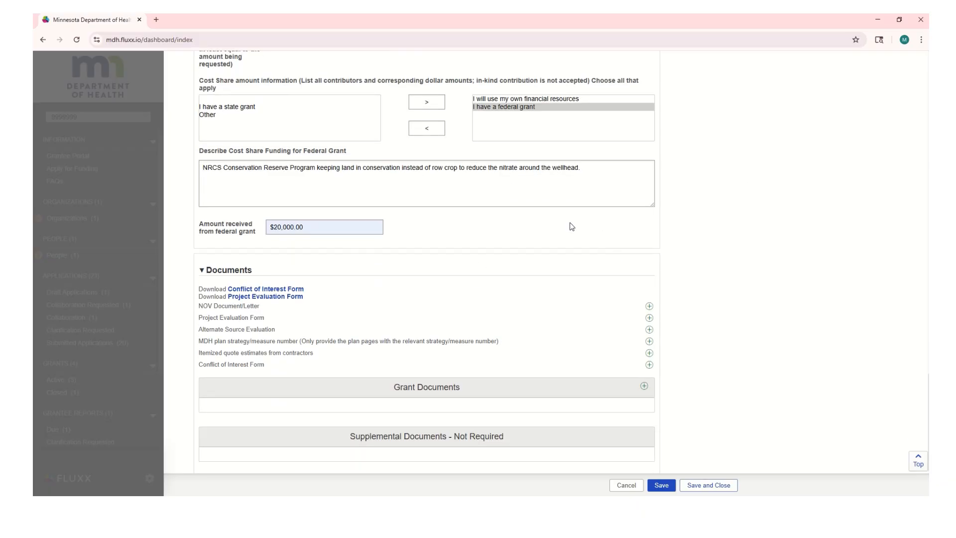
pyautogui.scroll(-1, 612, 249)
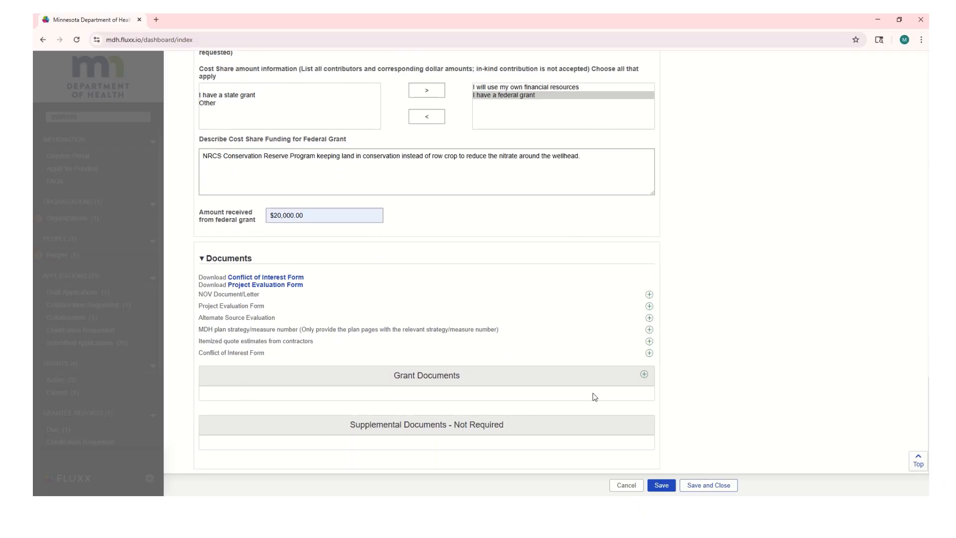
pyautogui.click(662, 487)
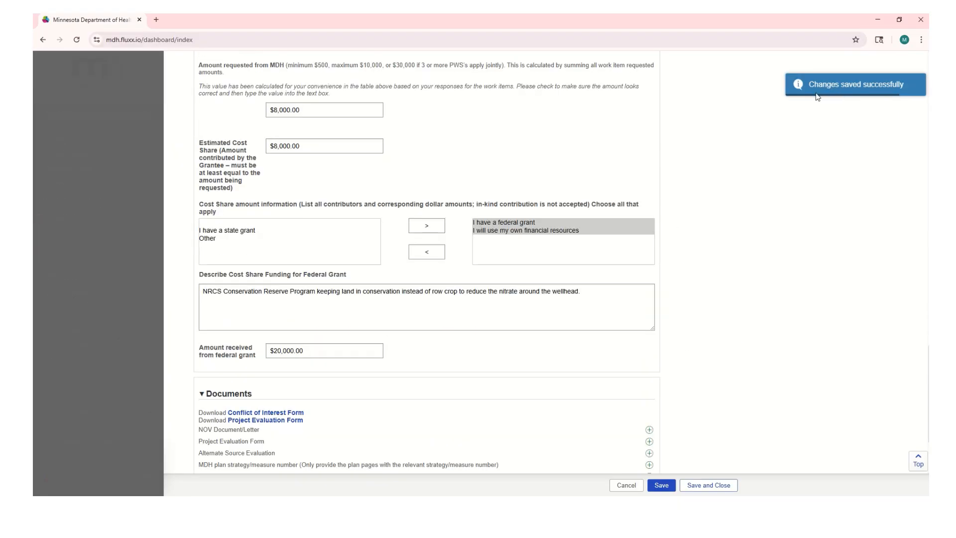
# Step: Download the Conflict of Interest Form from the Documents section and open the downloaded PDF
pyautogui.scroll(-3, 822, 249)
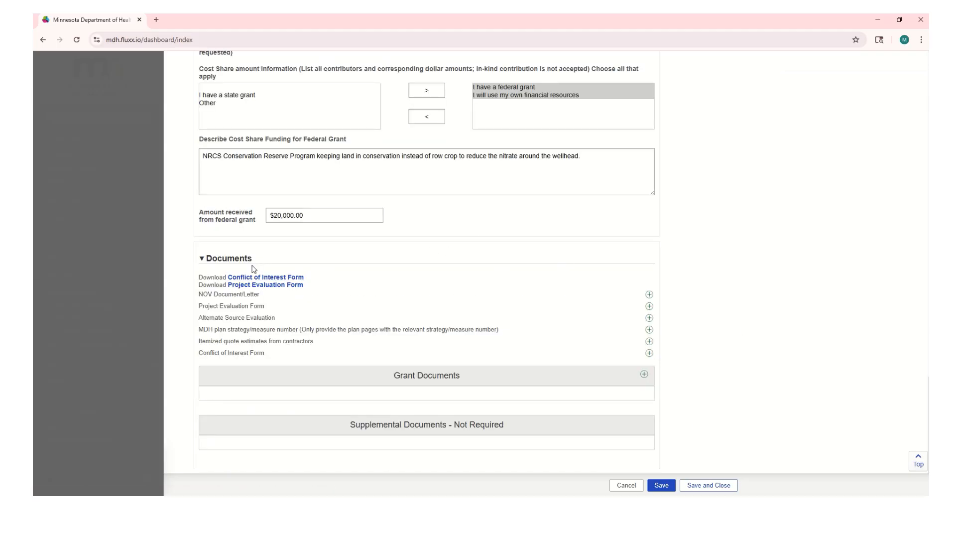
pyautogui.click(279, 278)
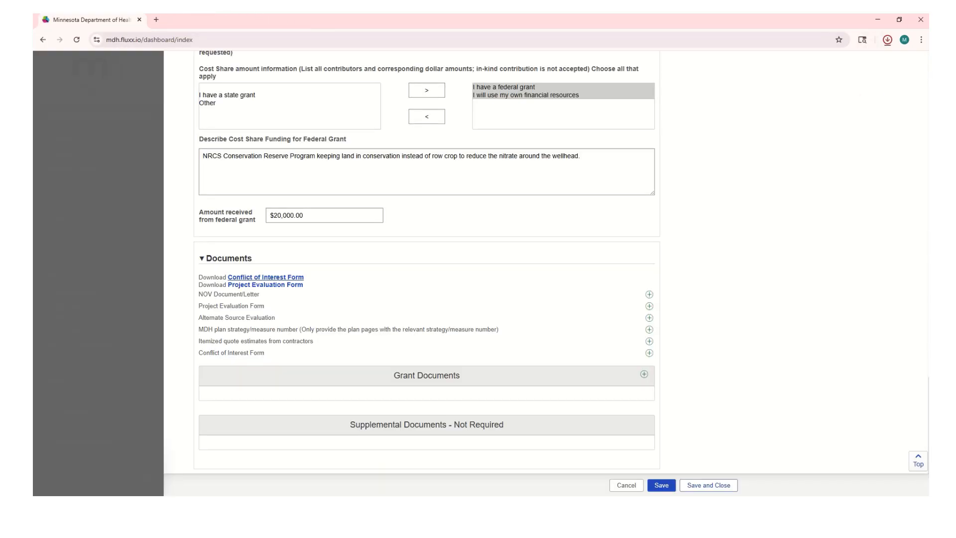
pyautogui.click(888, 41)
pyautogui.click(796, 64)
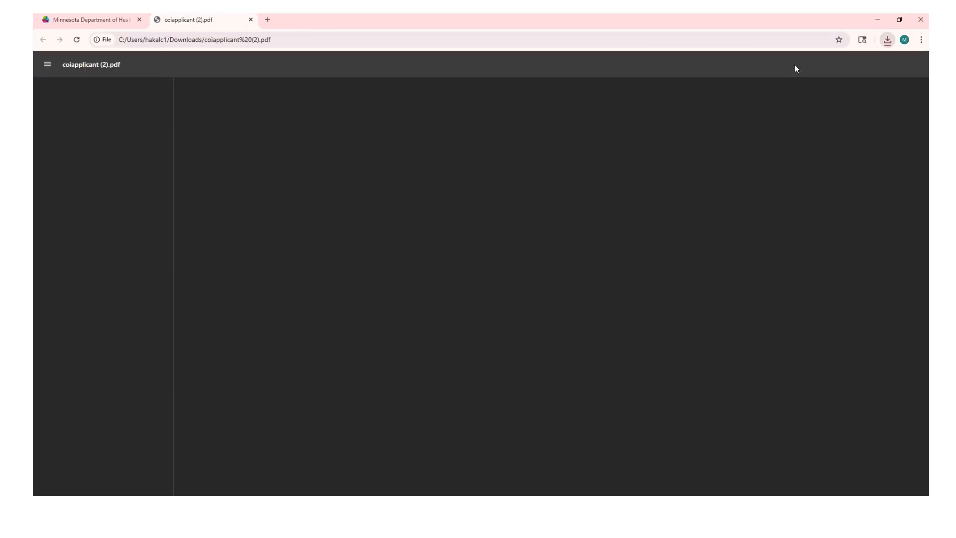
# Step: Look through the Conflict of Interest Form's certification and signature fields to its last page and close the PDF
pyautogui.scroll(-20, 450, 241)
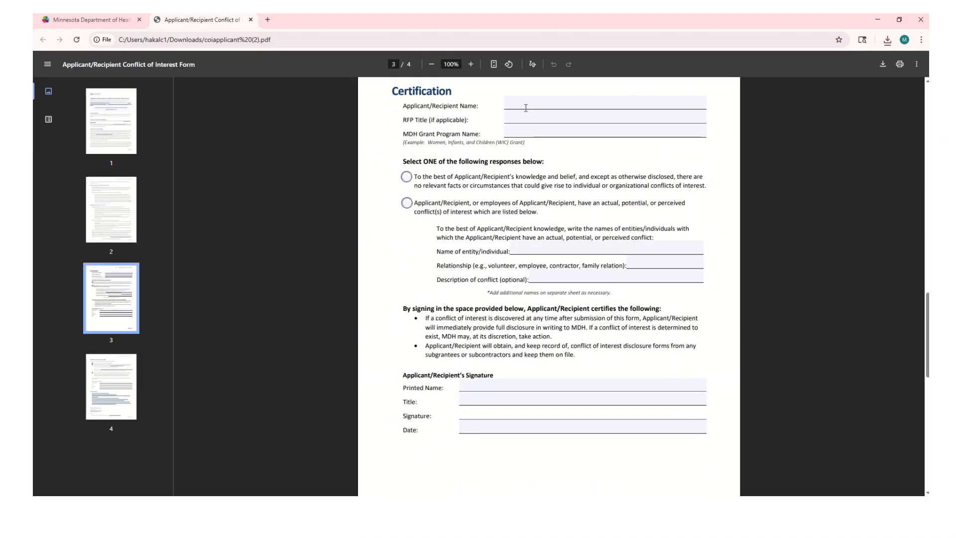
pyautogui.click(522, 103)
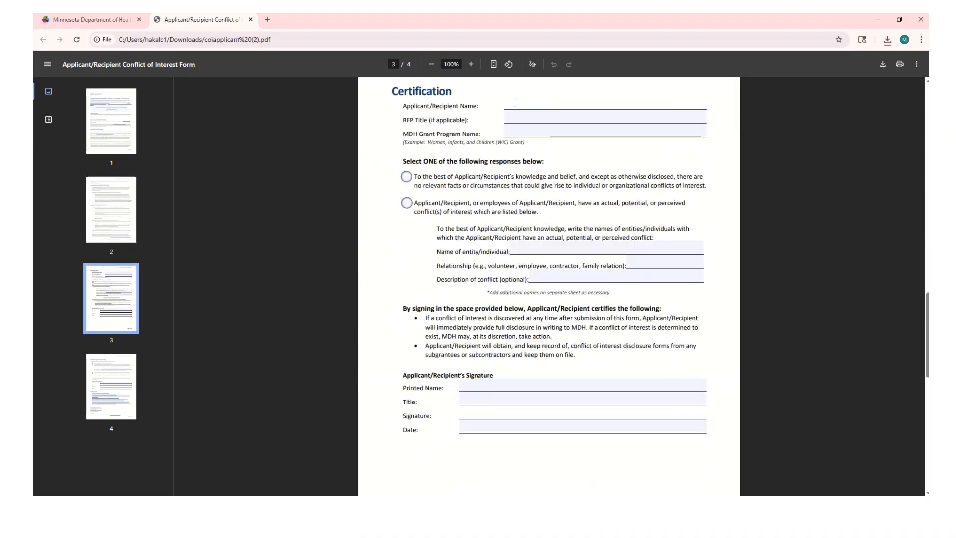
pyautogui.scroll(-10, 543, 194)
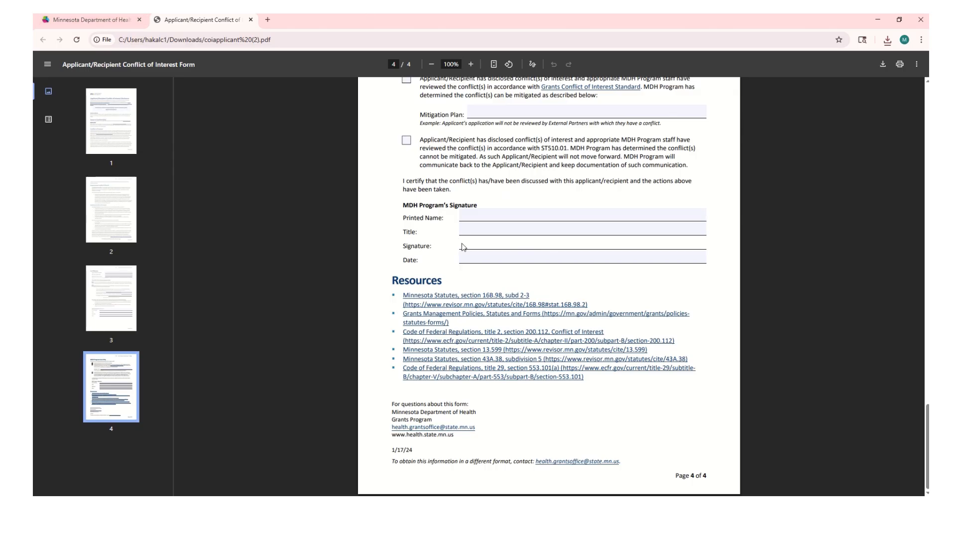
pyautogui.click(251, 19)
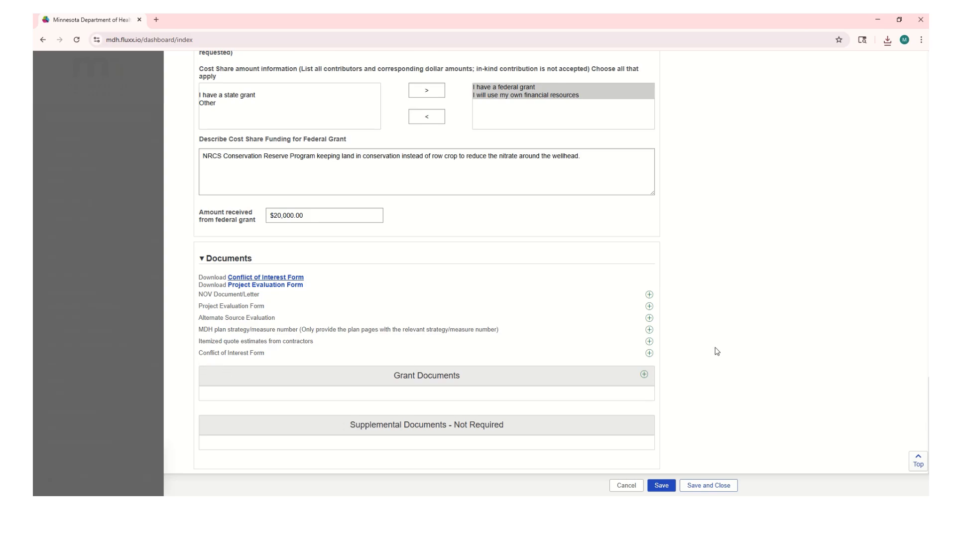
# Step: Upload coiapplicant (1).pdf from the Desktop as the application's Conflict of Interest Form
pyautogui.click(649, 353)
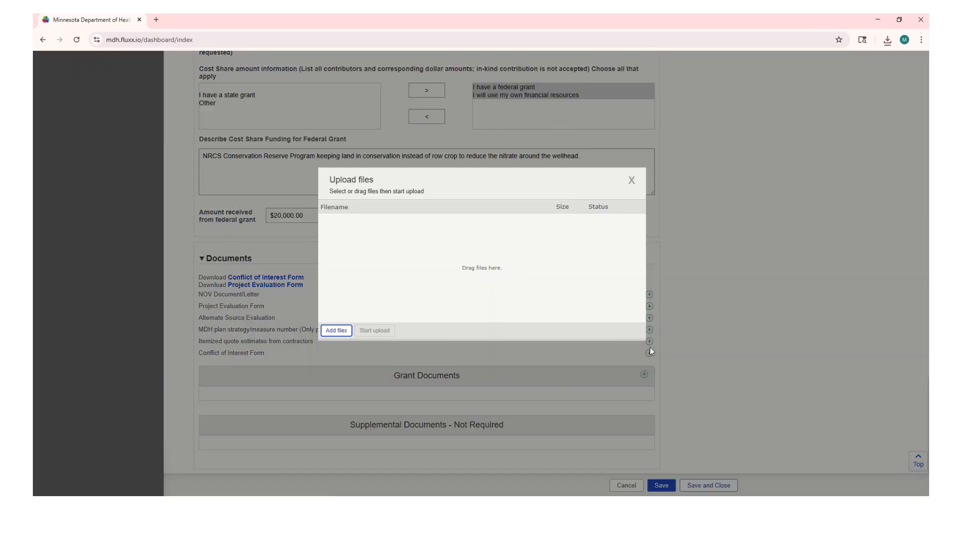
pyautogui.click(344, 331)
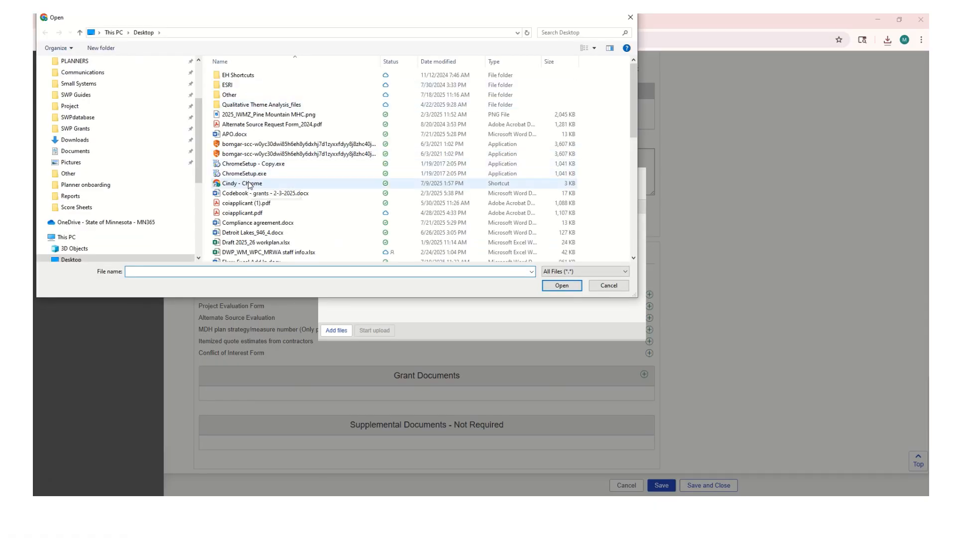
pyautogui.click(238, 204)
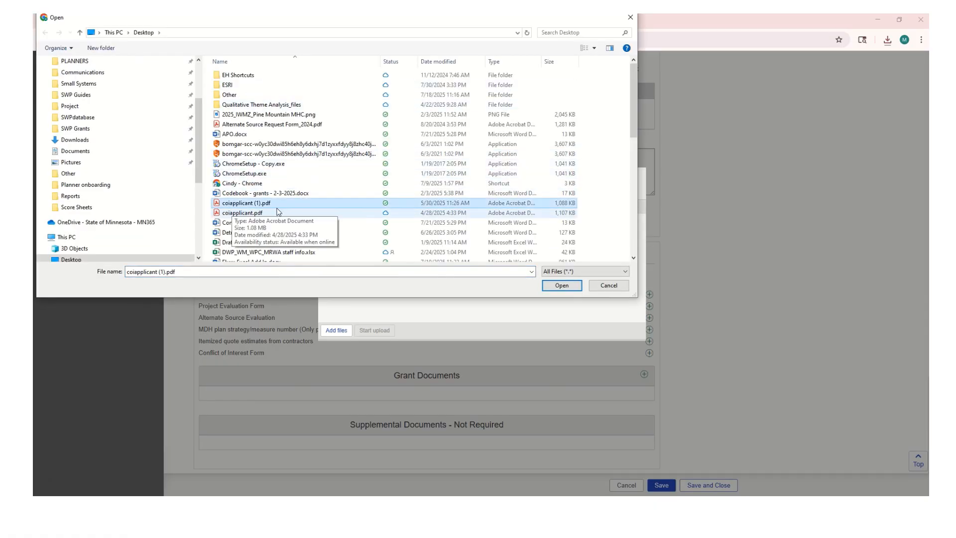
pyautogui.click(562, 289)
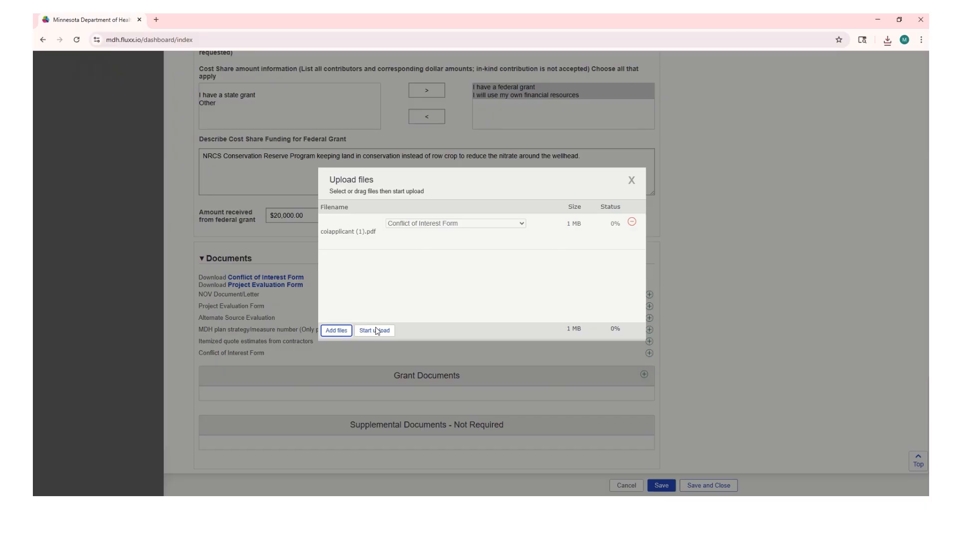
pyautogui.click(376, 330)
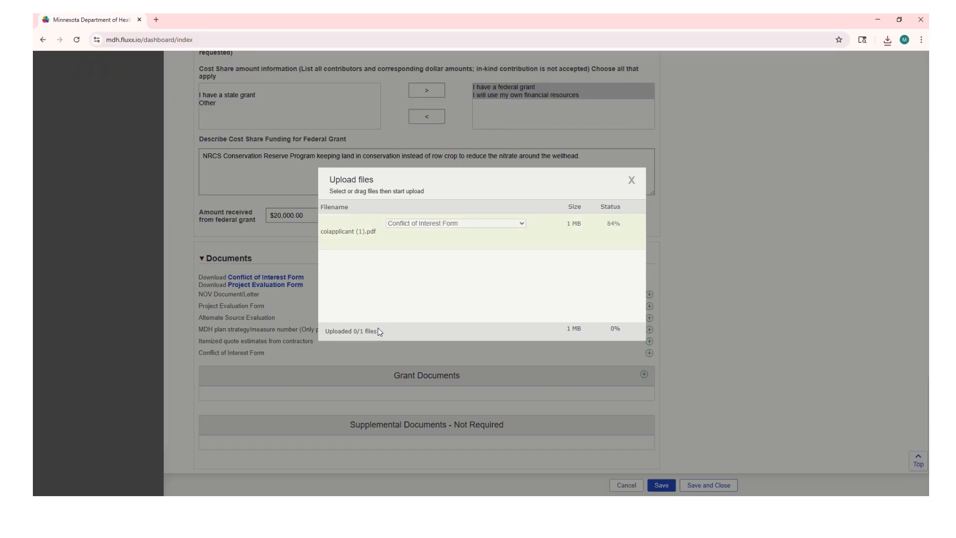
pyautogui.click(632, 181)
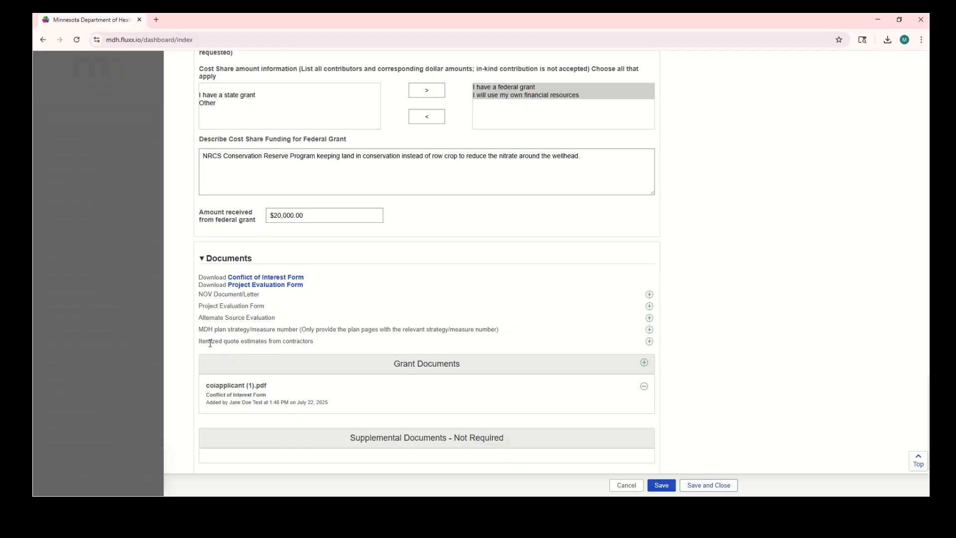
# Step: Upload May 2025 Interconnect_ver2.docx from the Desktop as the itemized quote estimates from contractors
pyautogui.click(650, 343)
pyautogui.click(333, 330)
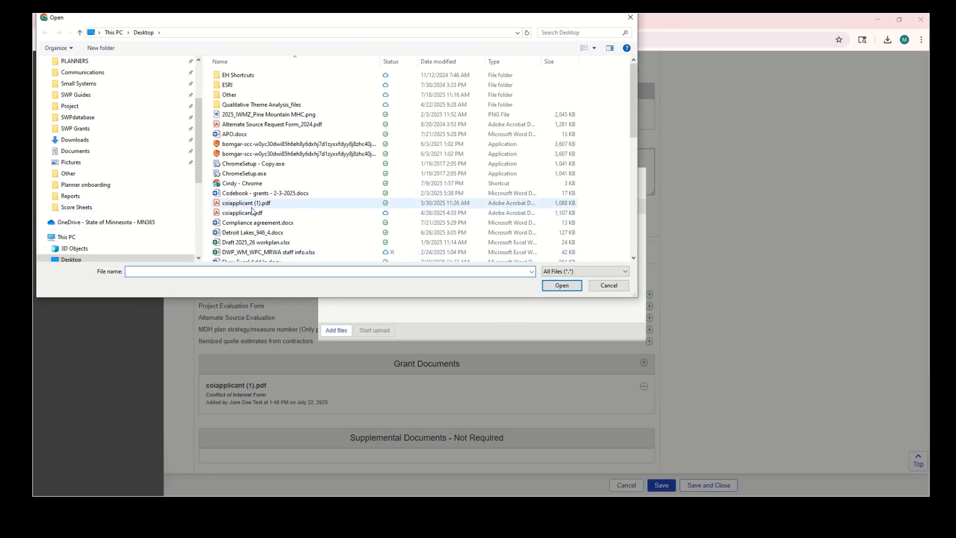
pyautogui.scroll(-1, 257, 166)
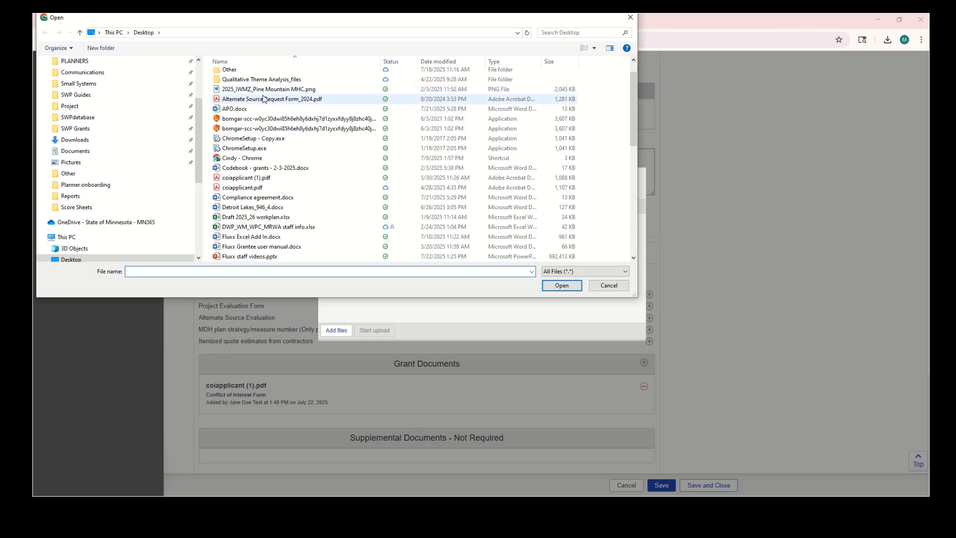
pyautogui.scroll(-5, 264, 216)
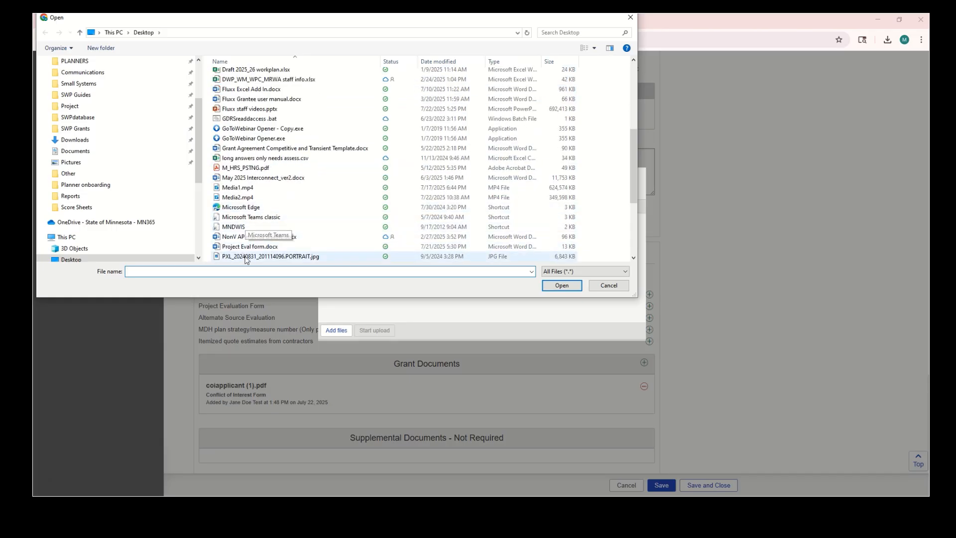
pyautogui.click(266, 246)
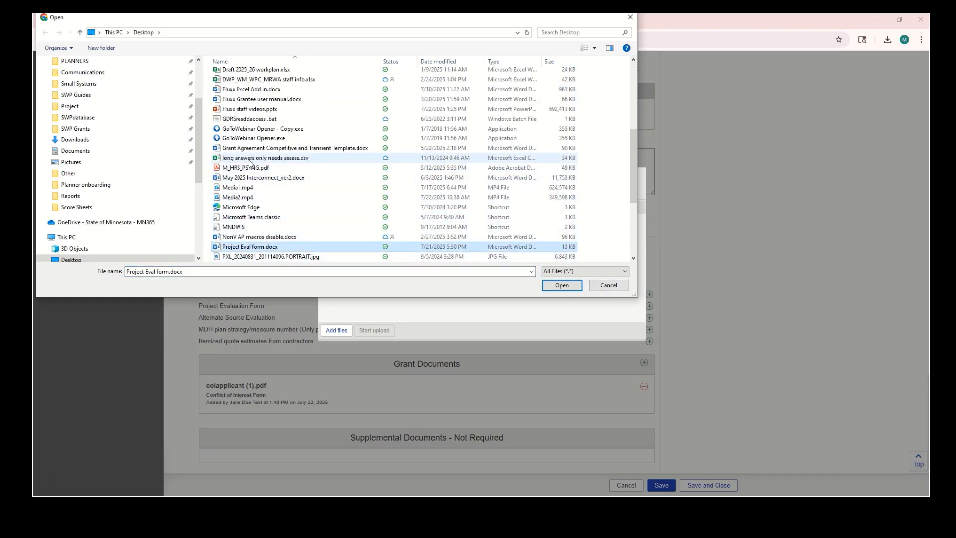
pyautogui.click(255, 179)
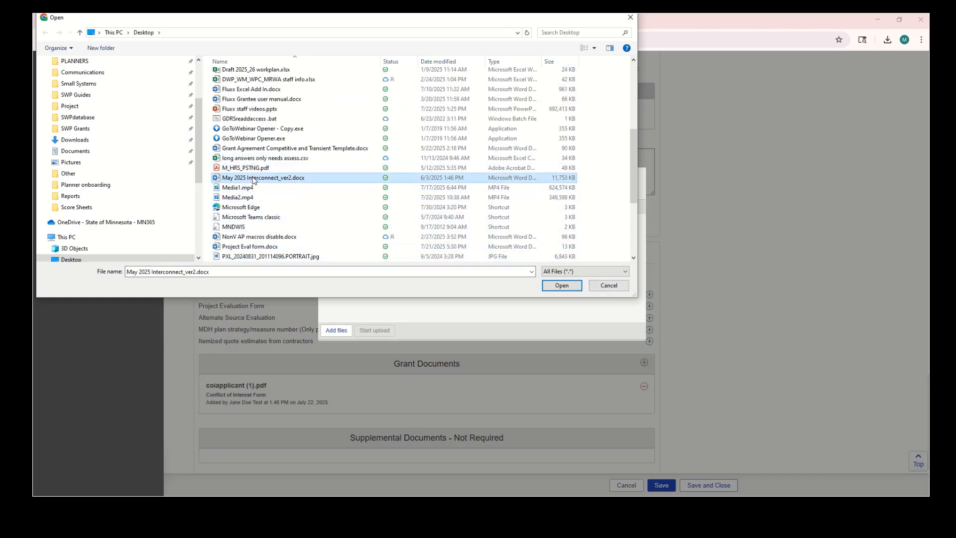
pyautogui.click(553, 287)
pyautogui.click(374, 330)
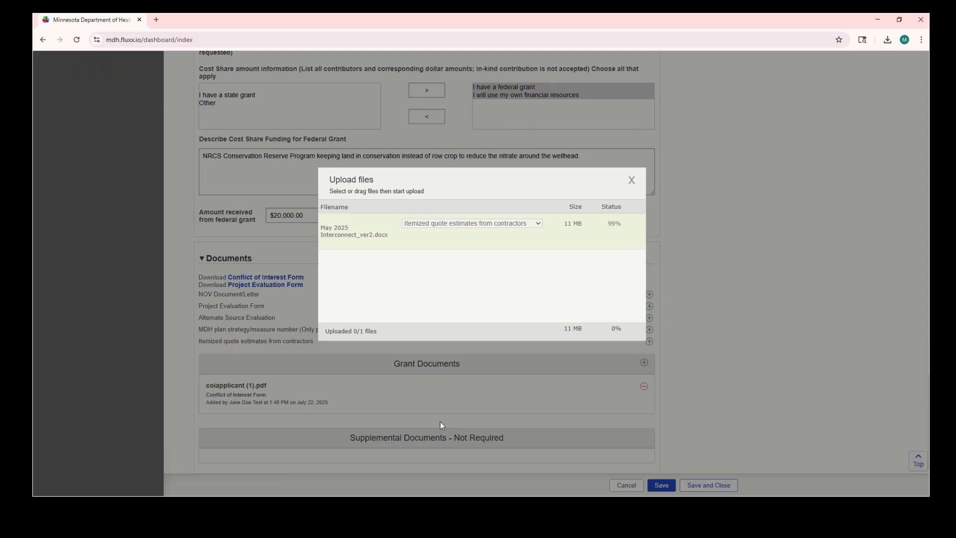
pyautogui.click(637, 184)
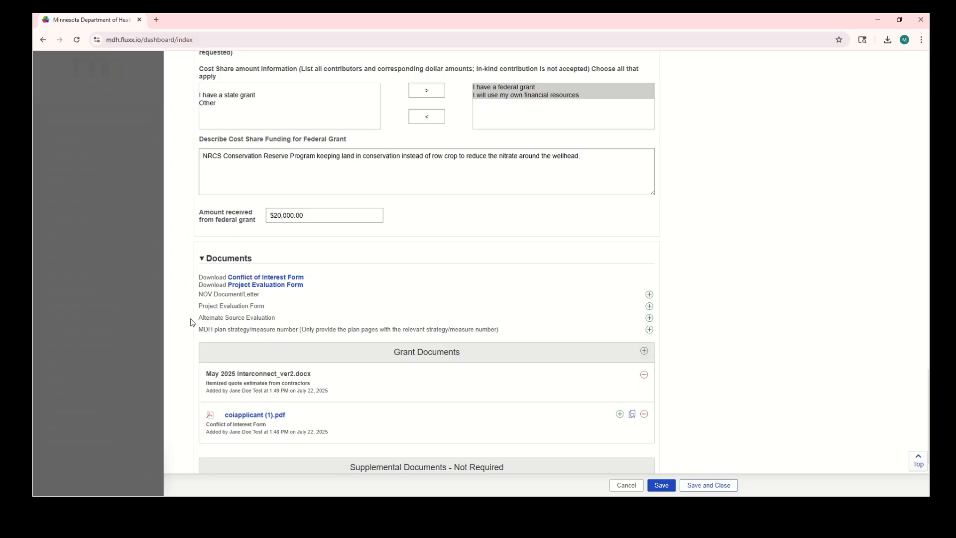
# Step: Upload Alternate Source Request Form_2024.pdf from the Desktop as the Alternate Source Evaluation document
pyautogui.click(649, 318)
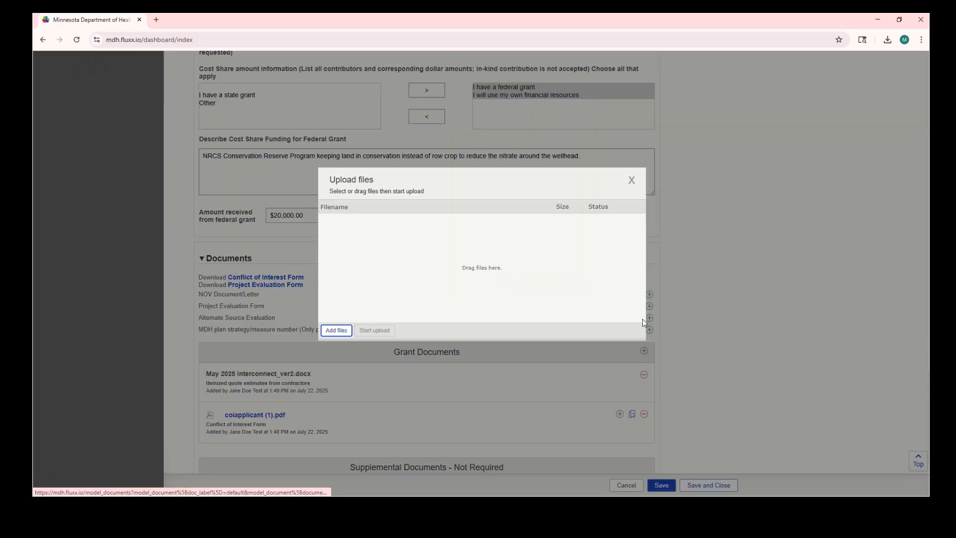
pyautogui.click(338, 332)
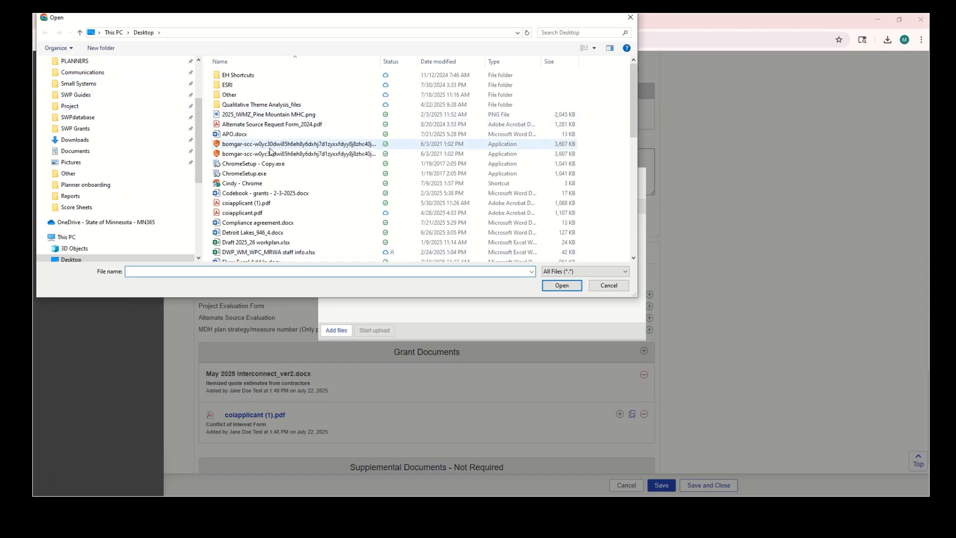
pyautogui.click(279, 124)
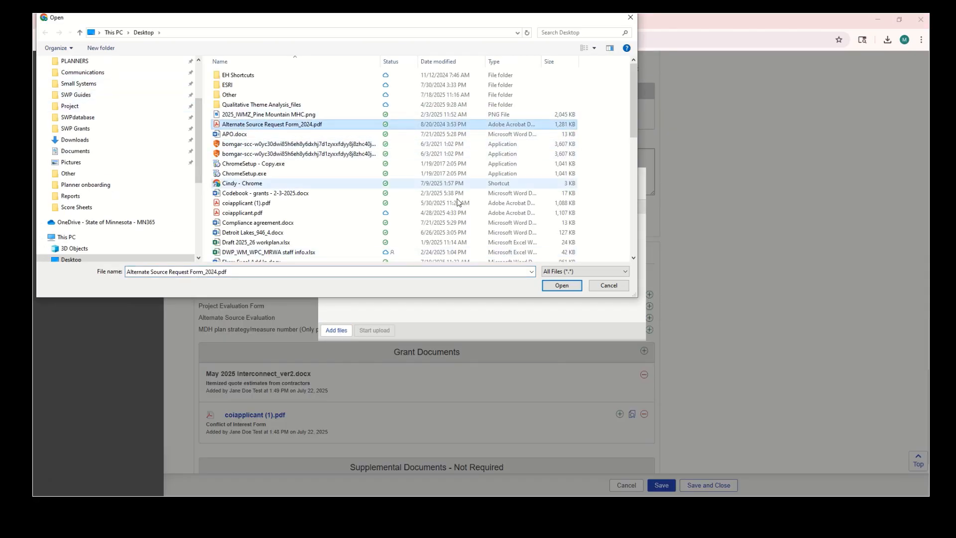
pyautogui.click(570, 285)
pyautogui.click(384, 331)
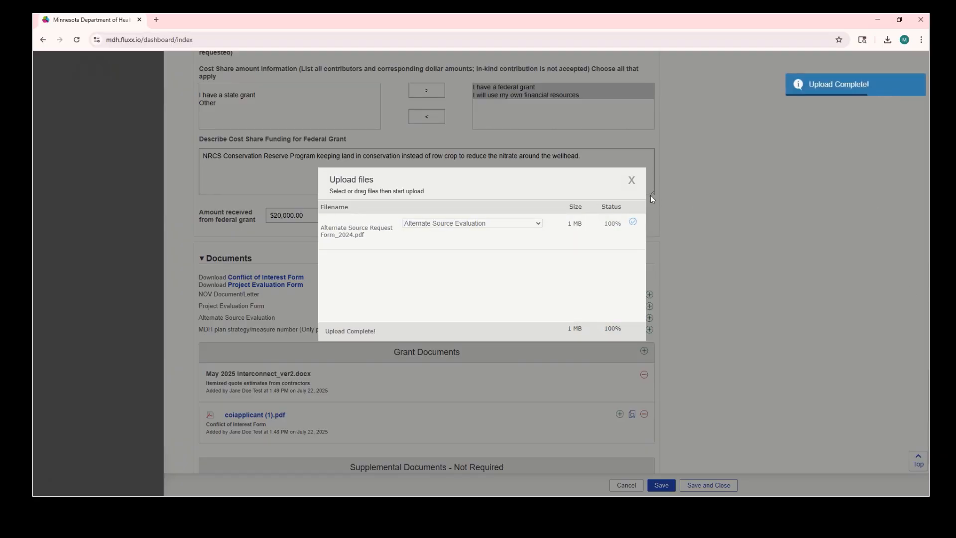
pyautogui.click(631, 181)
# Step: Save and close the application, try to submit it and go to the flagged documents
pyautogui.scroll(-2, 529, 374)
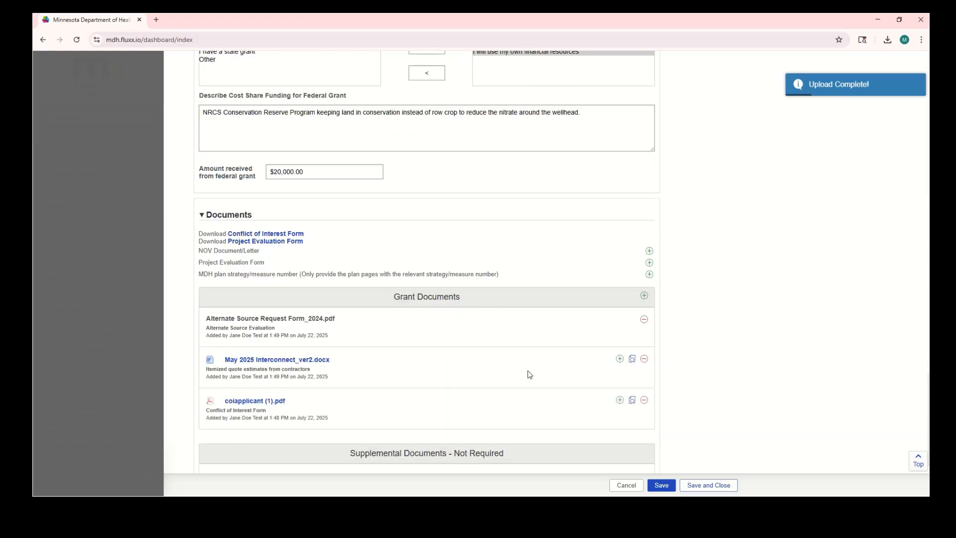
pyautogui.click(712, 487)
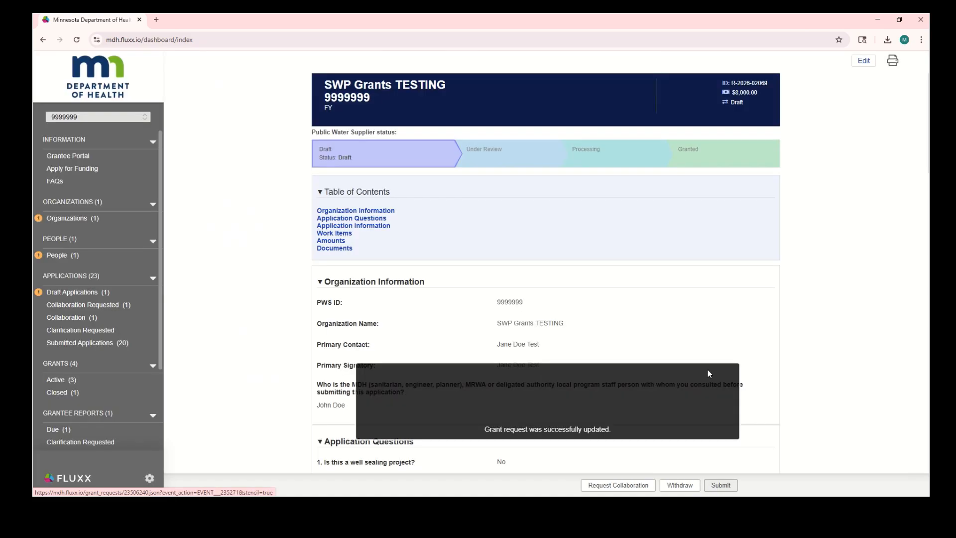
pyautogui.click(722, 486)
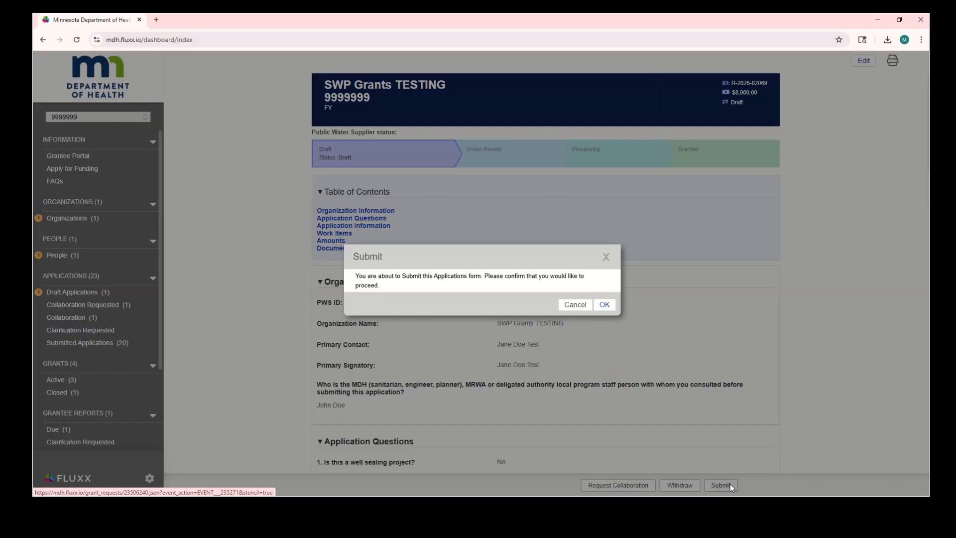
pyautogui.click(604, 302)
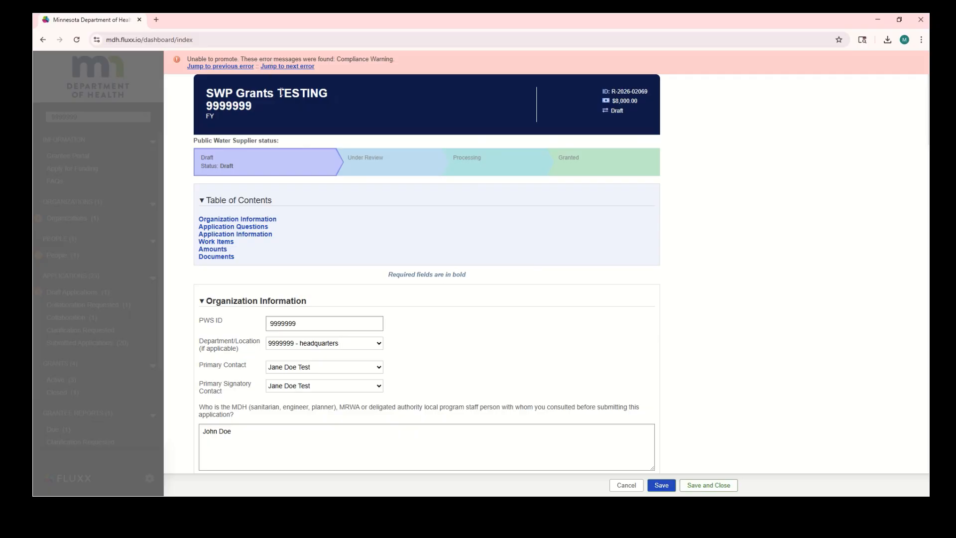
pyautogui.click(301, 67)
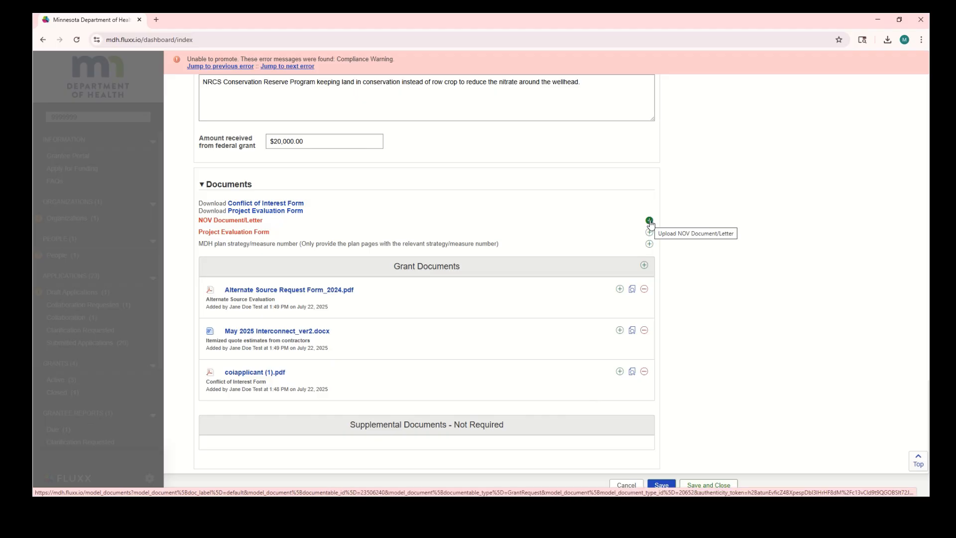
# Step: Upload NonV AP macros disable.docx from the Desktop as the Project Evaluation Form
pyautogui.scroll(4, 203, 226)
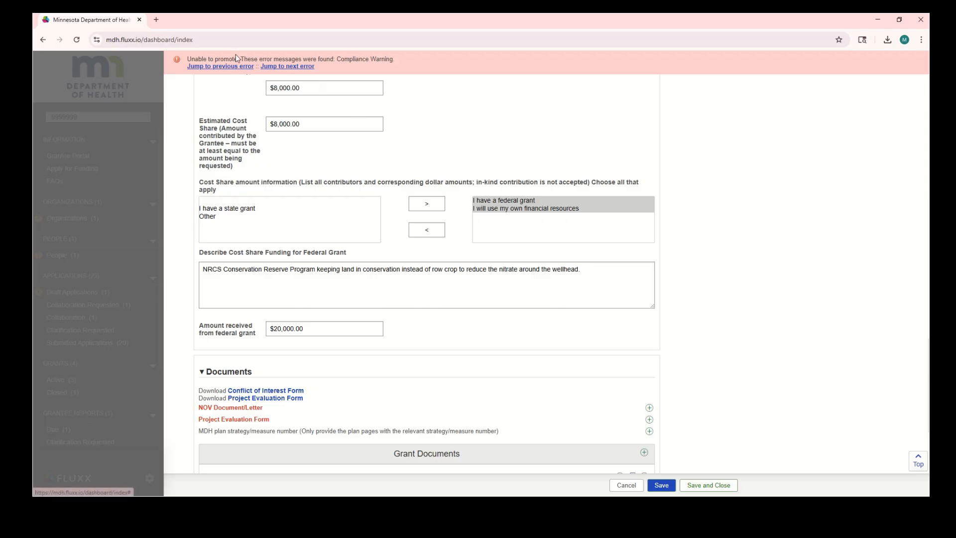
pyautogui.click(649, 420)
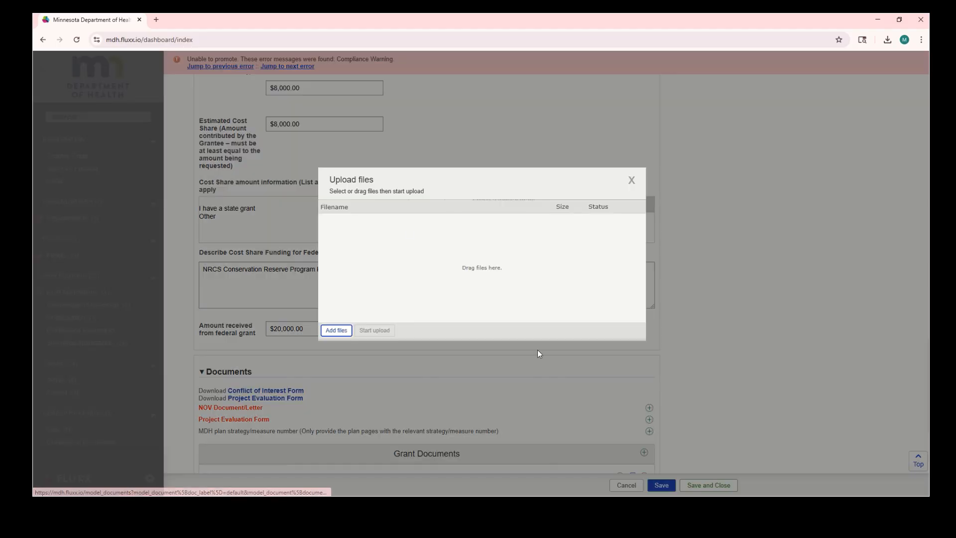
pyautogui.click(337, 331)
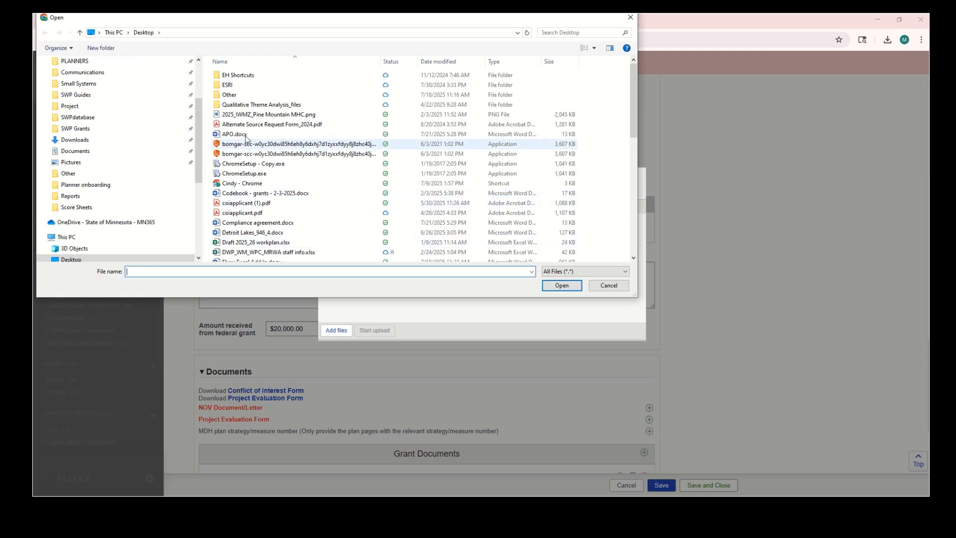
pyautogui.scroll(-7, 244, 140)
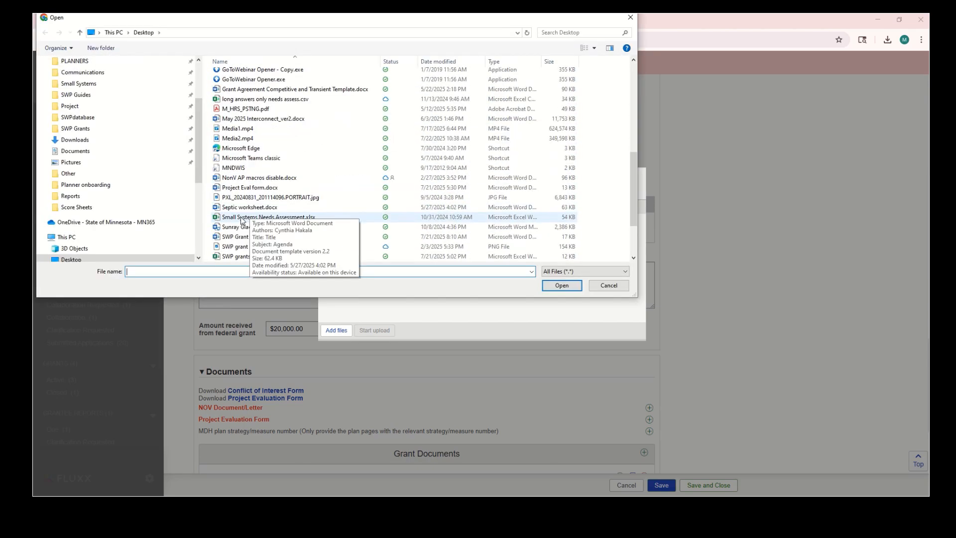
pyautogui.scroll(-1, 244, 145)
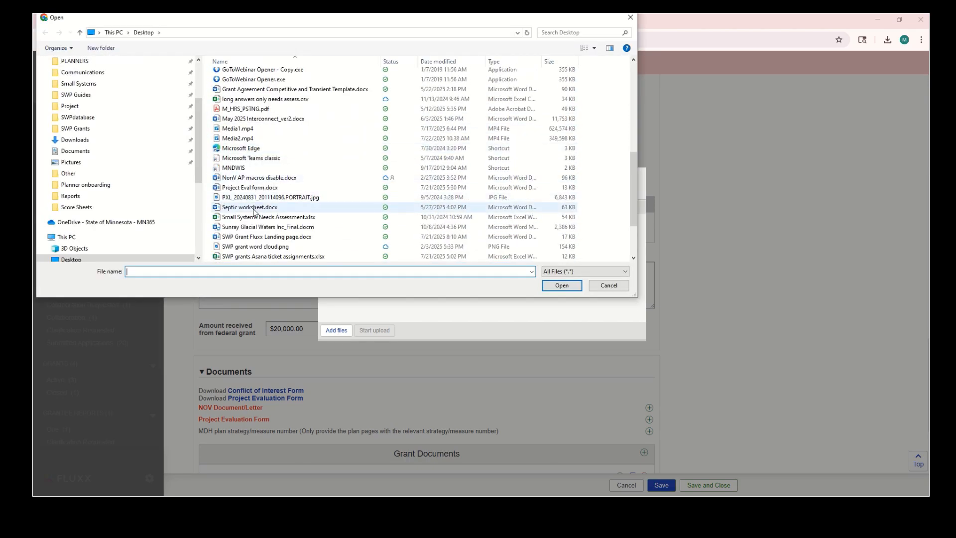
pyautogui.click(279, 177)
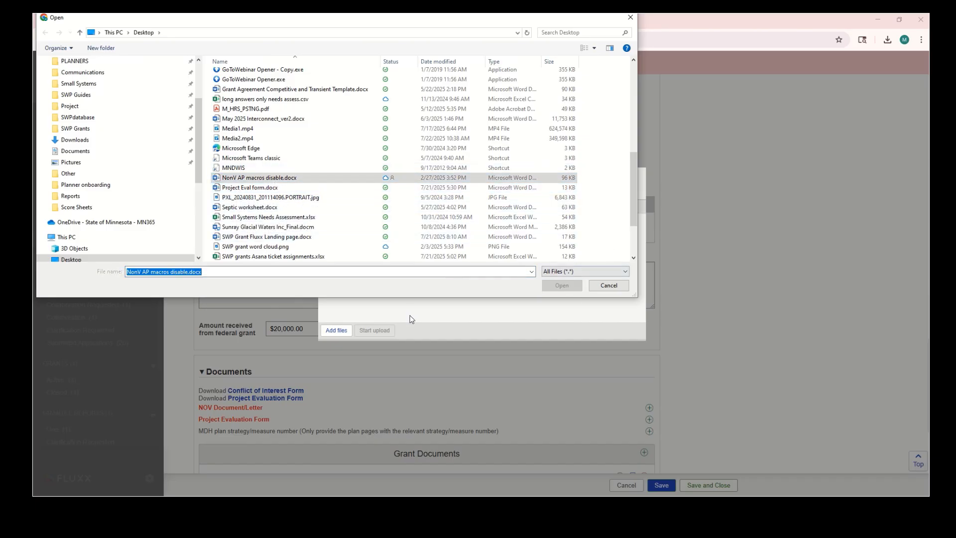
pyautogui.click(562, 285)
pyautogui.click(369, 330)
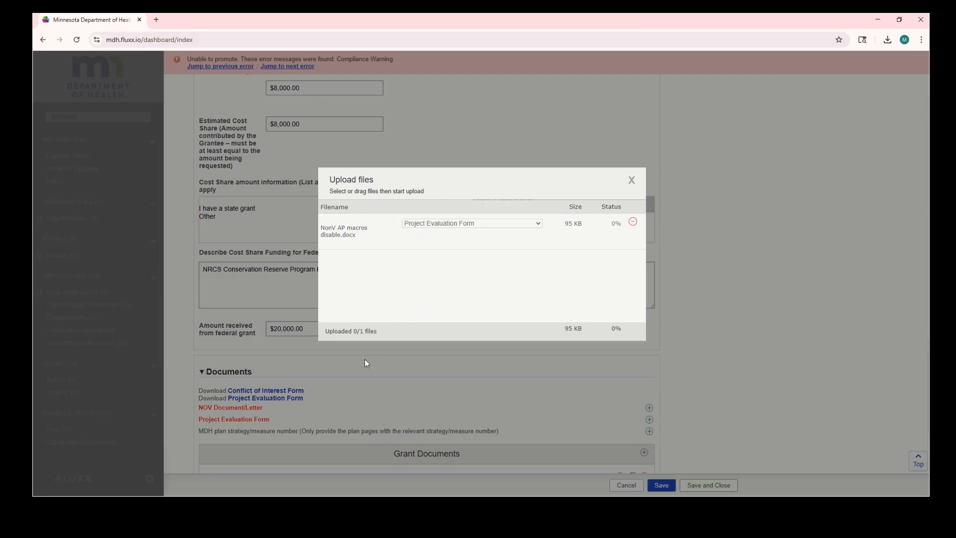
pyautogui.click(631, 184)
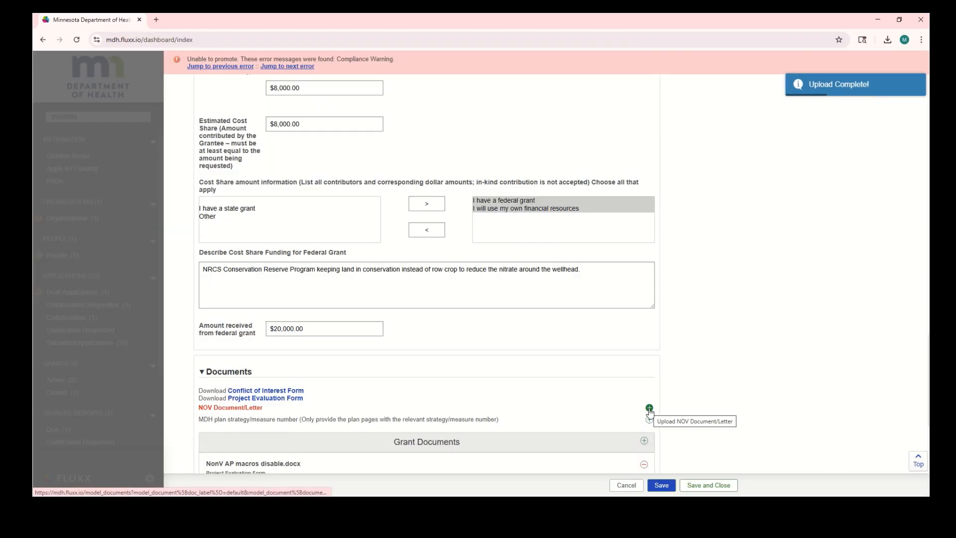
# Step: Delete NonV AP macros disable.docx from the Grant Documents list
pyautogui.scroll(-3, 408, 338)
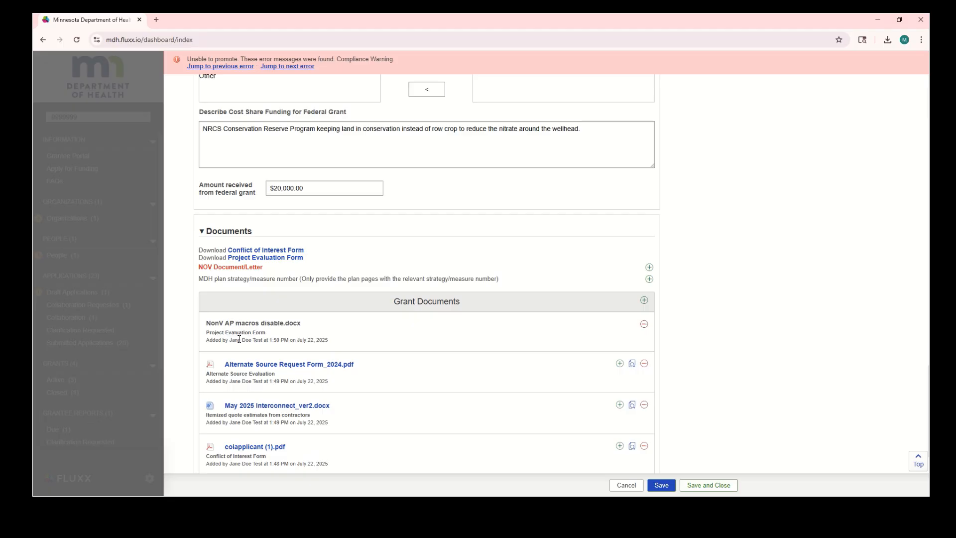
pyautogui.click(645, 325)
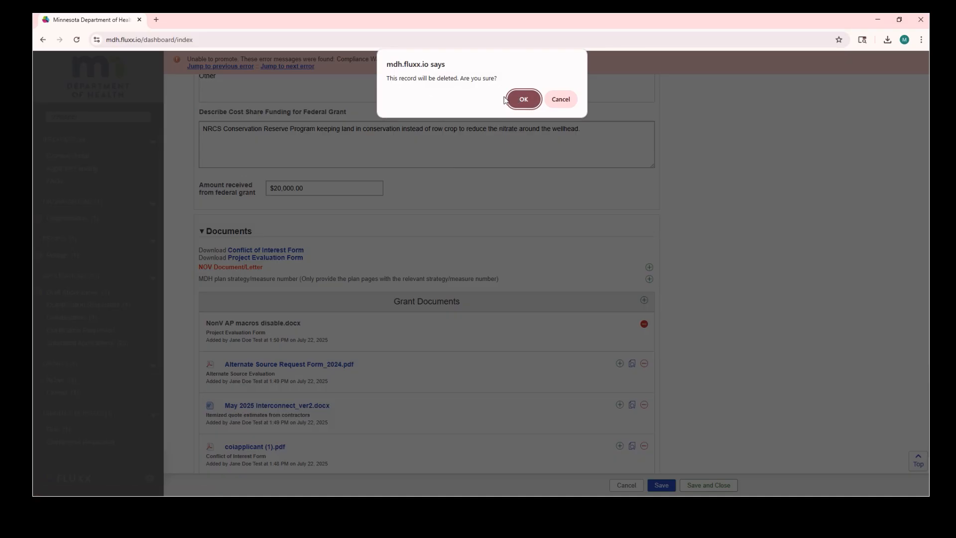
pyautogui.click(526, 99)
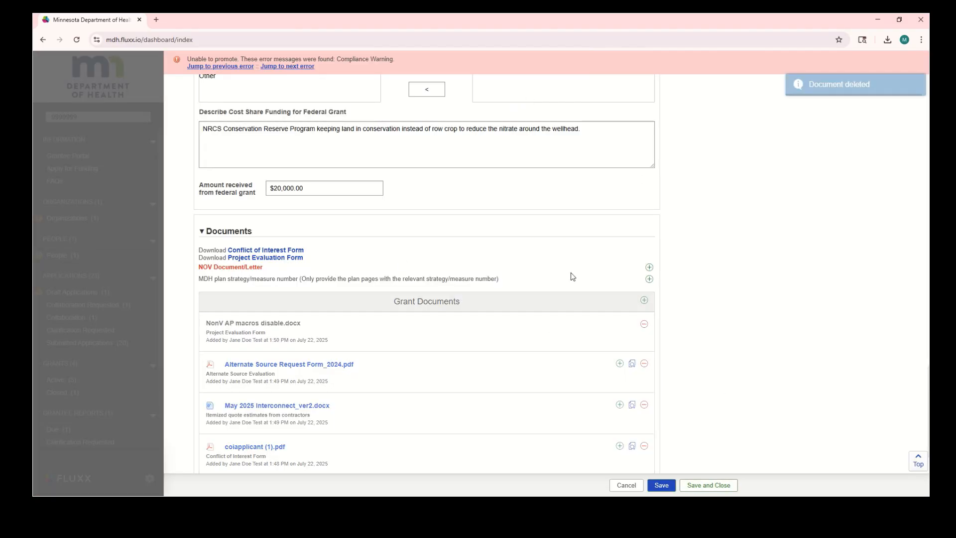
# Step: Upload Alternate Source Request Form_2024.pdf from the Desktop as the NOV Document/Letter and save the application
pyautogui.click(649, 268)
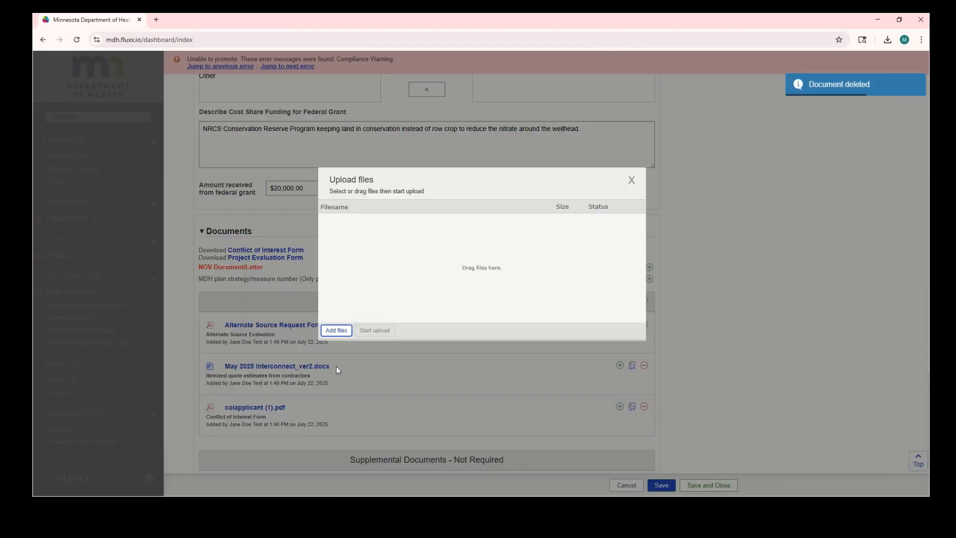
pyautogui.click(346, 333)
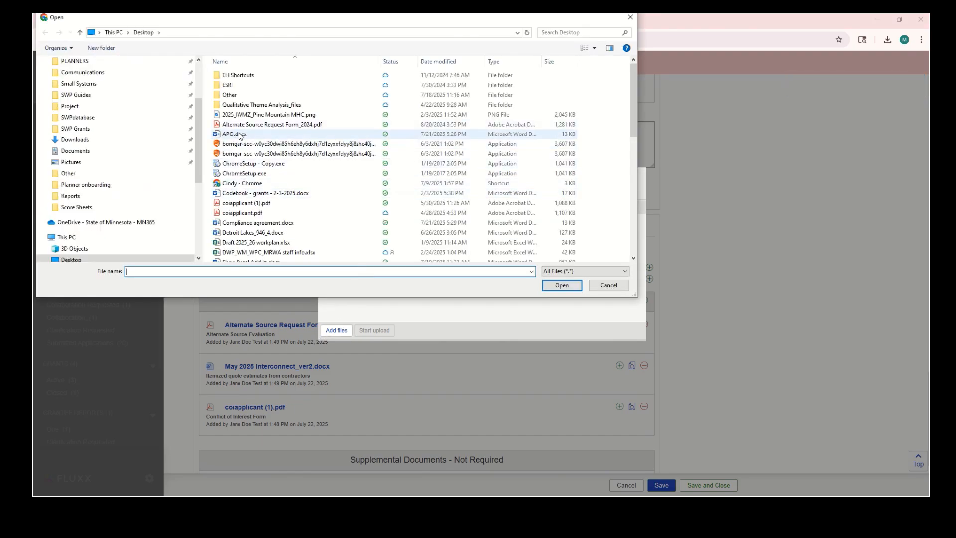
pyautogui.click(244, 126)
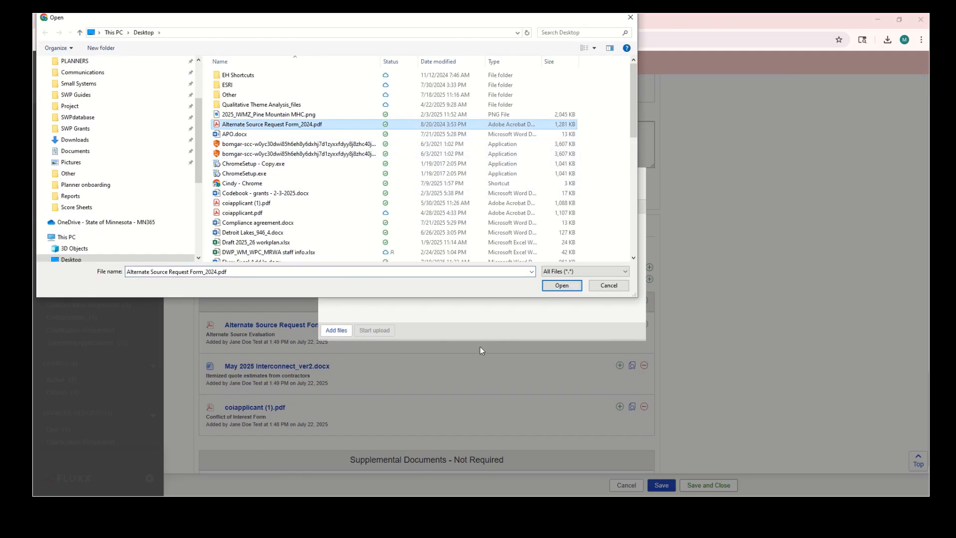
pyautogui.click(559, 285)
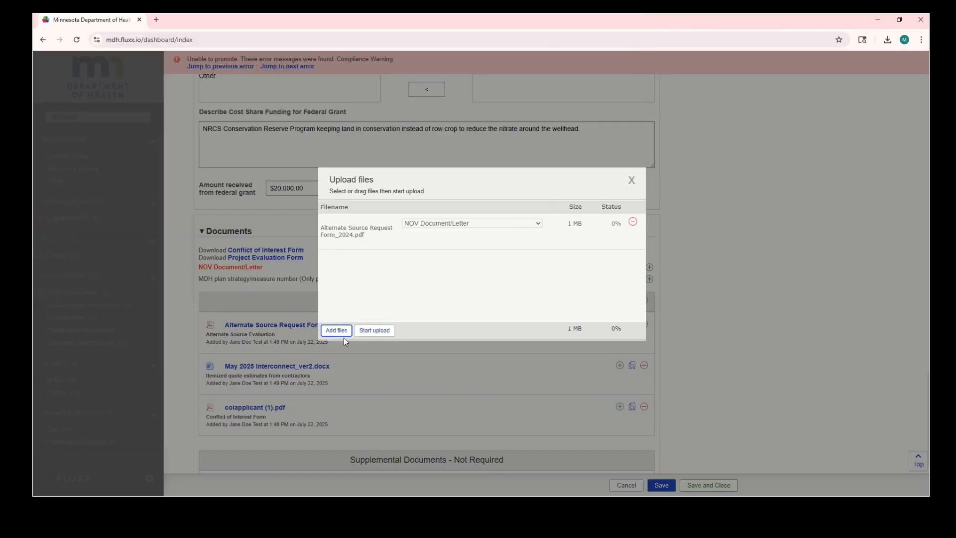
pyautogui.click(387, 330)
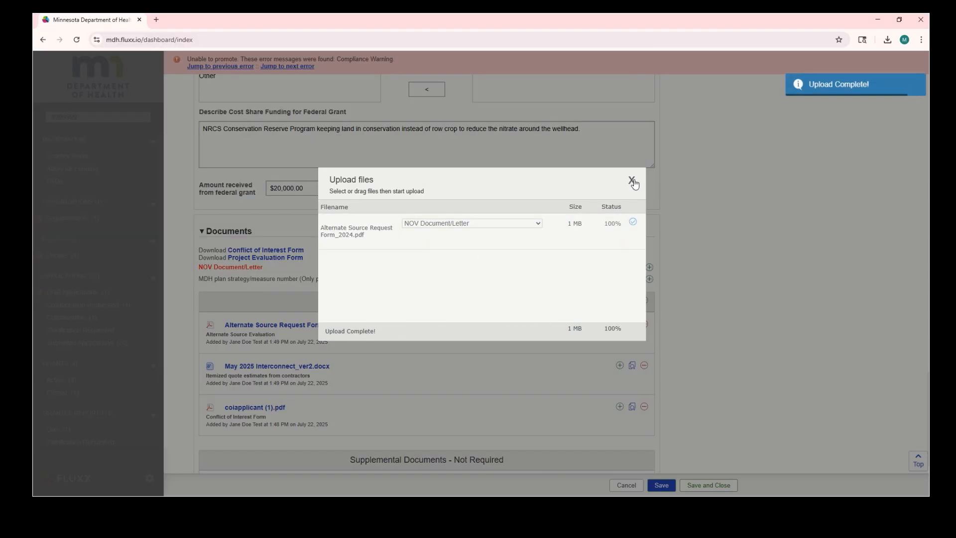
pyautogui.click(633, 180)
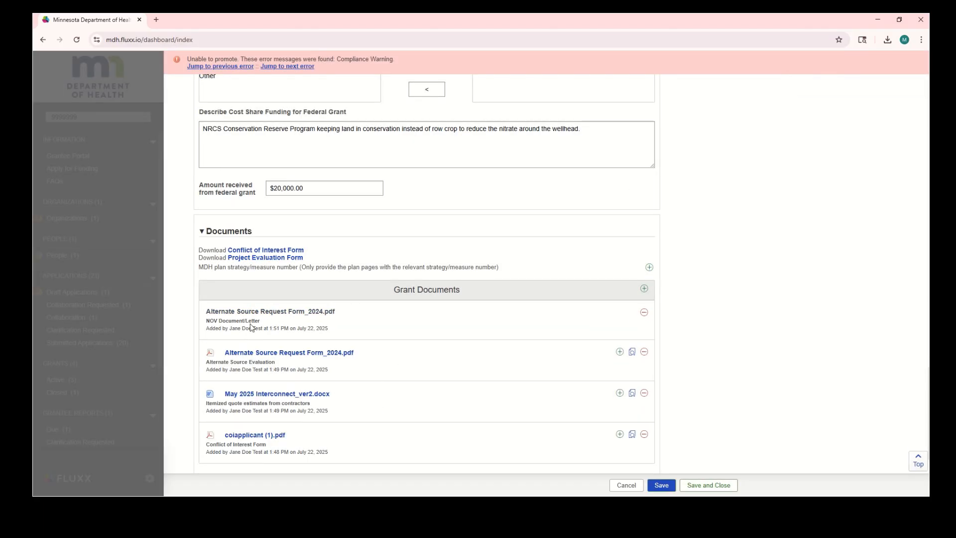
pyautogui.click(662, 486)
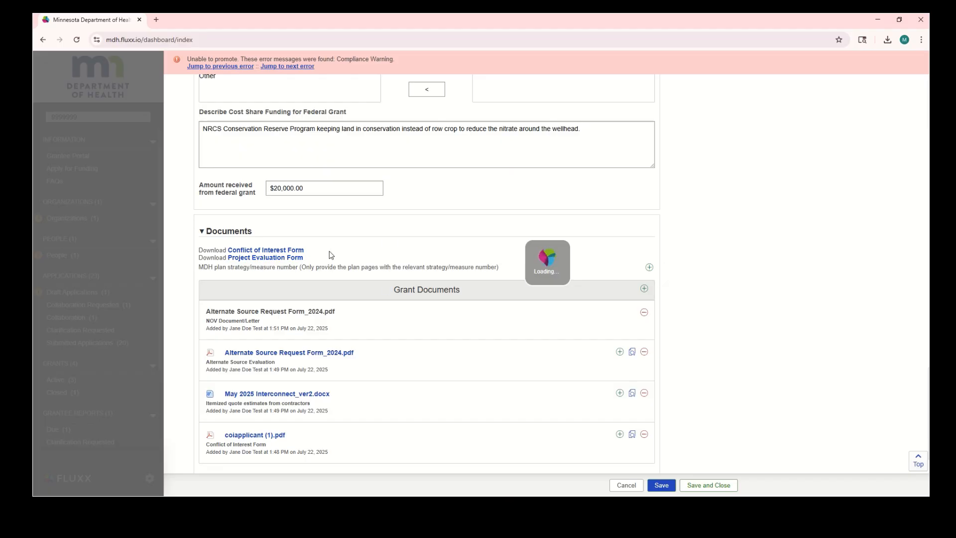
pyautogui.scroll(-1, 512, 349)
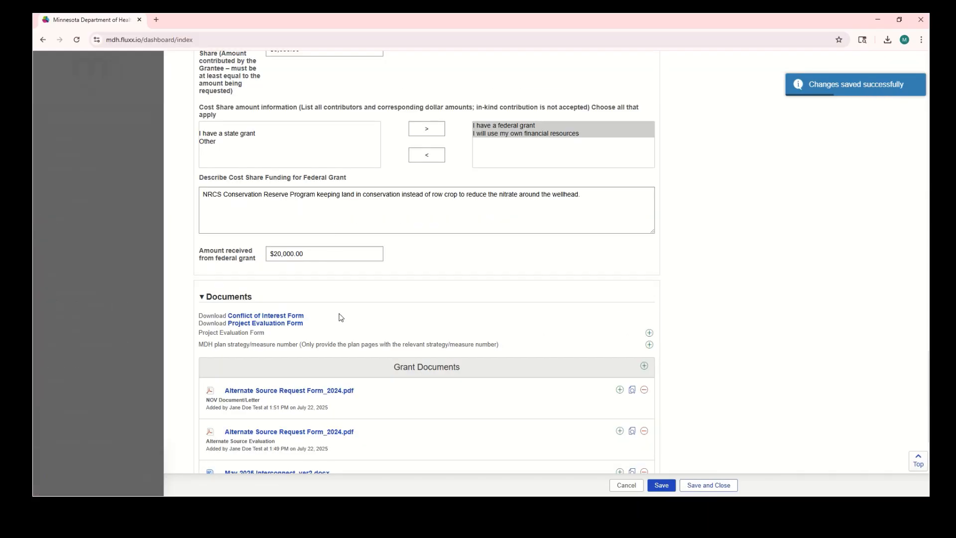
# Step: Upload Project Eval form.docx from the Desktop as the Project Evaluation Form and close the upload dialog
pyautogui.scroll(-2, 341, 317)
pyautogui.click(650, 227)
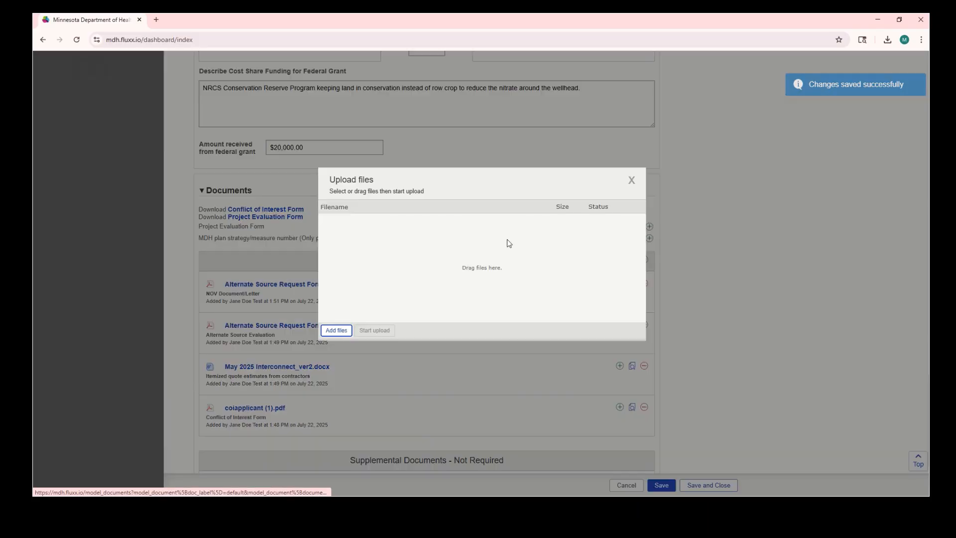
pyautogui.click(335, 331)
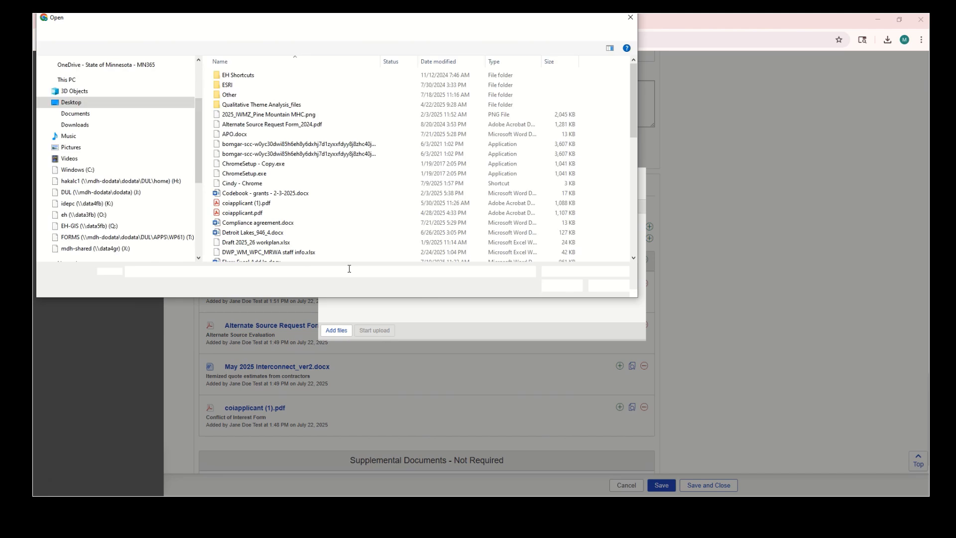
pyautogui.scroll(-3, 250, 199)
pyautogui.scroll(-5, 250, 199)
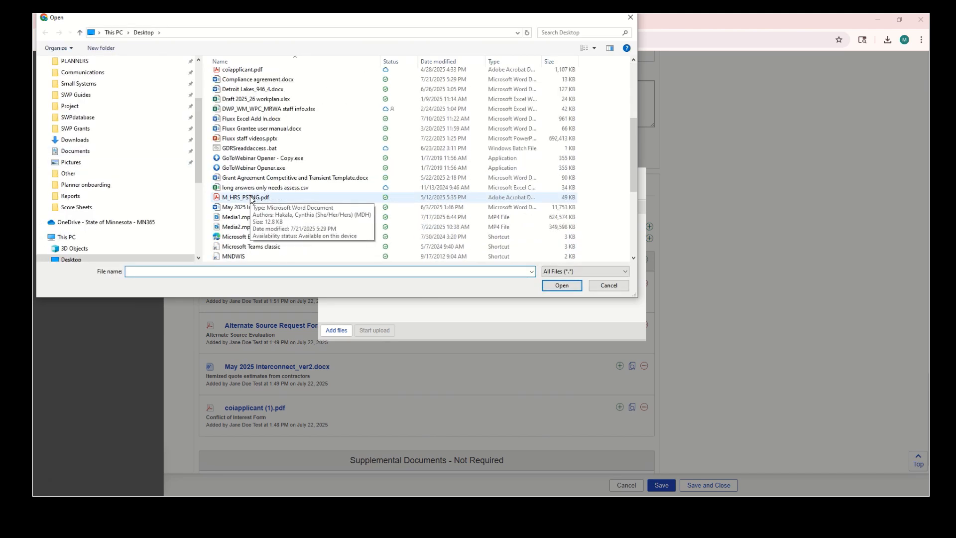
pyautogui.click(240, 188)
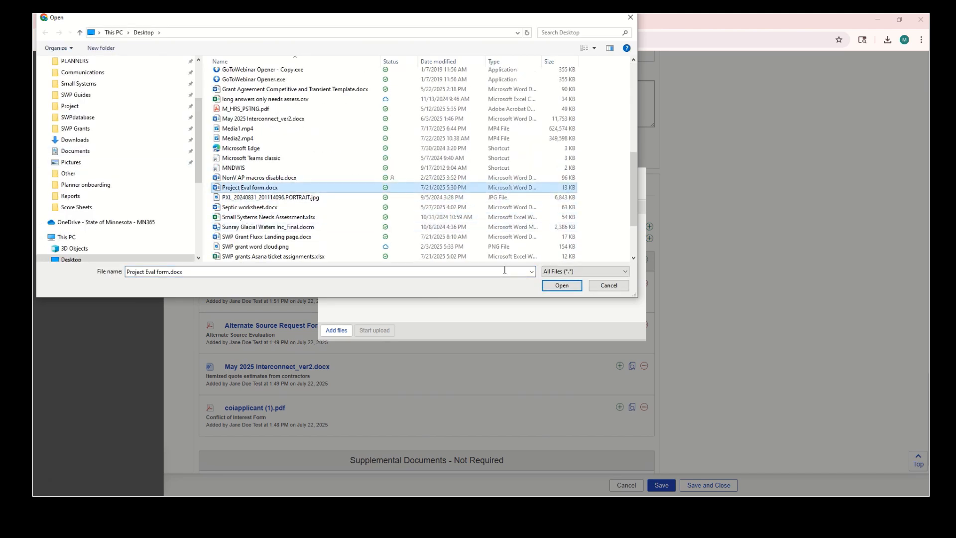
pyautogui.click(562, 285)
pyautogui.click(371, 331)
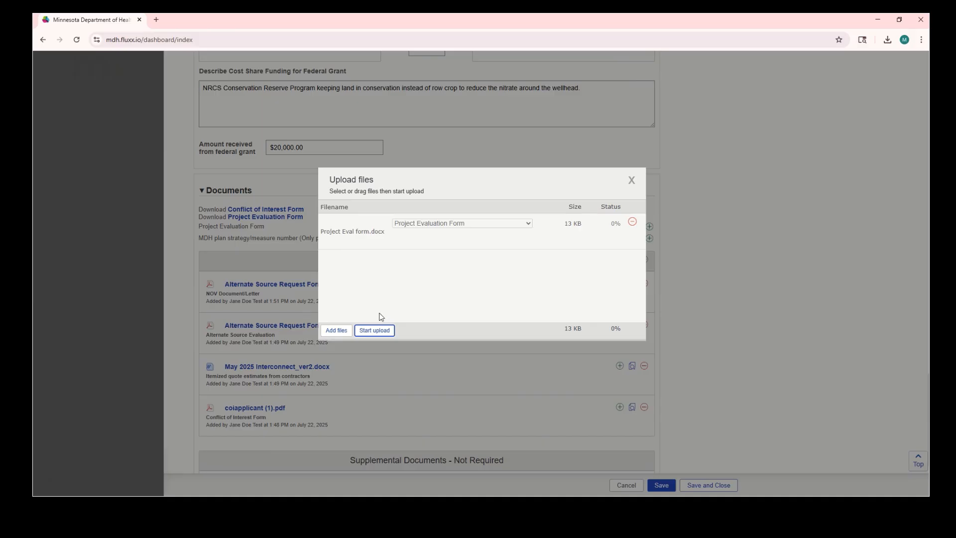
pyautogui.click(631, 180)
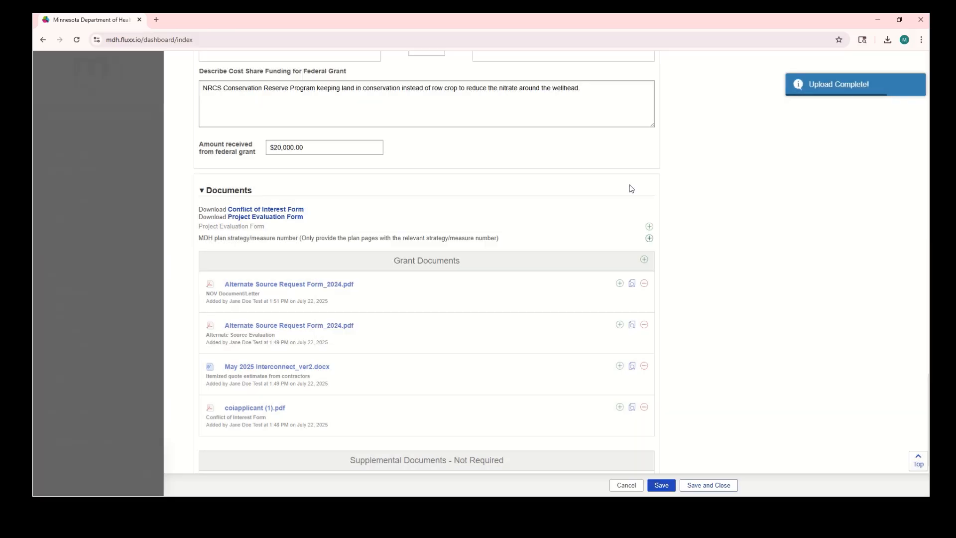
# Step: Save and close the application, submit it and confirm the submission
pyautogui.click(698, 486)
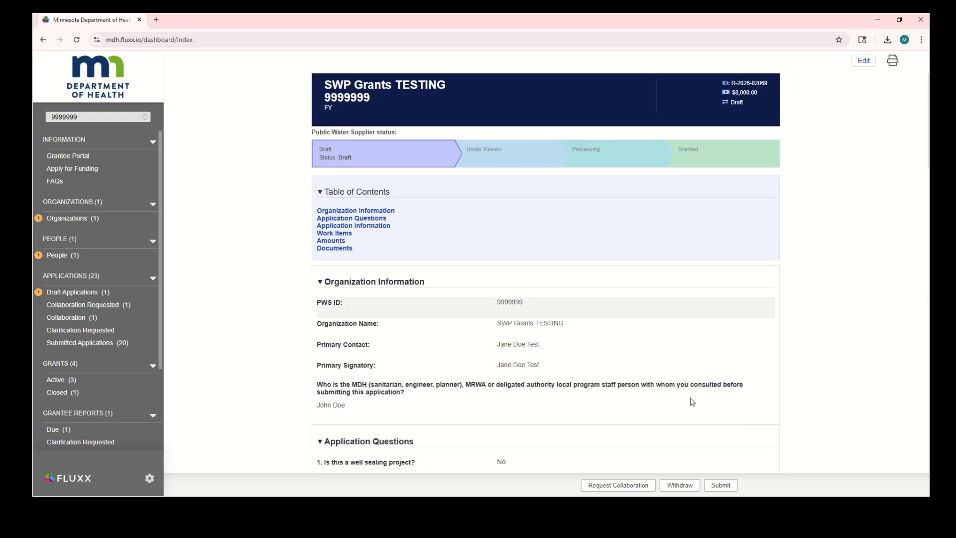
pyautogui.click(718, 485)
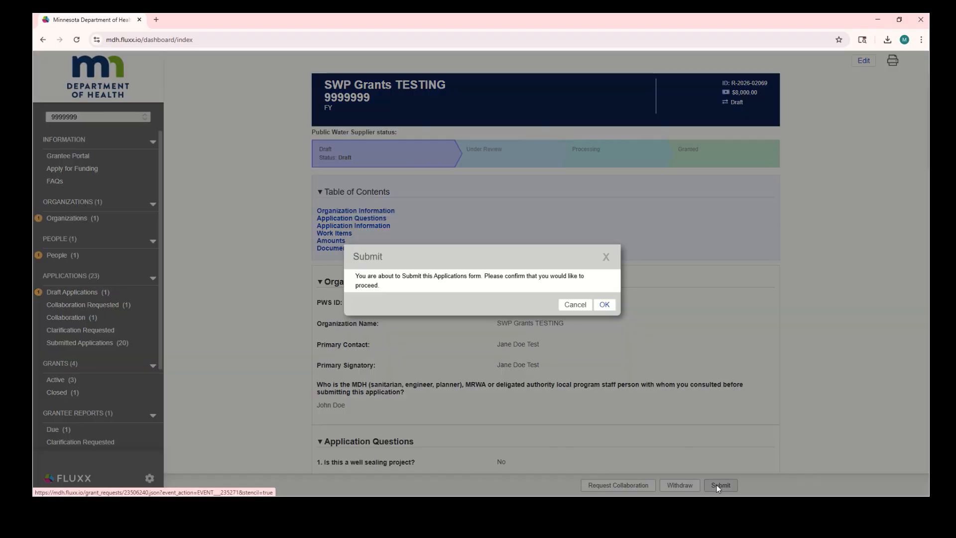
pyautogui.click(604, 306)
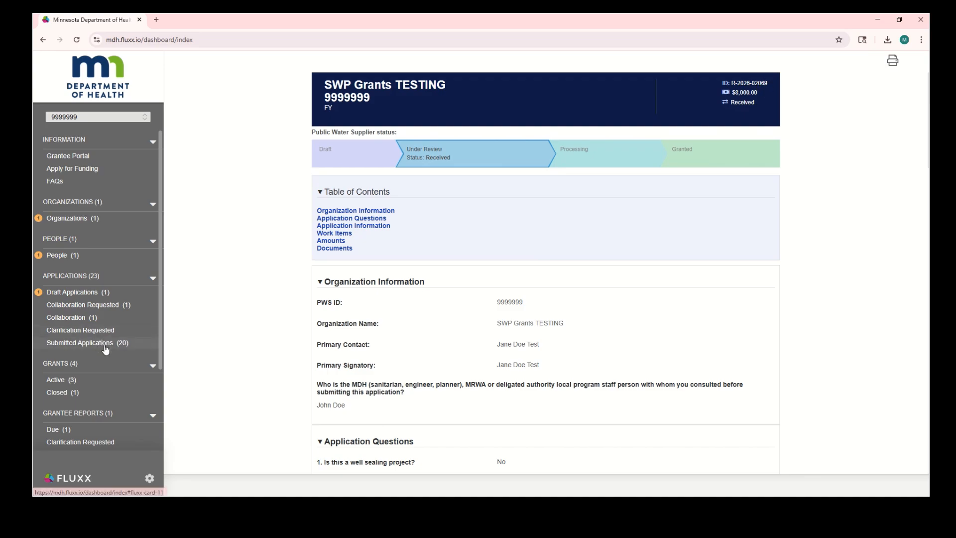
# Step: Load the available updates in the Draft Applications and Submitted Applications lists to check where the transient application is filed
pyautogui.click(59, 347)
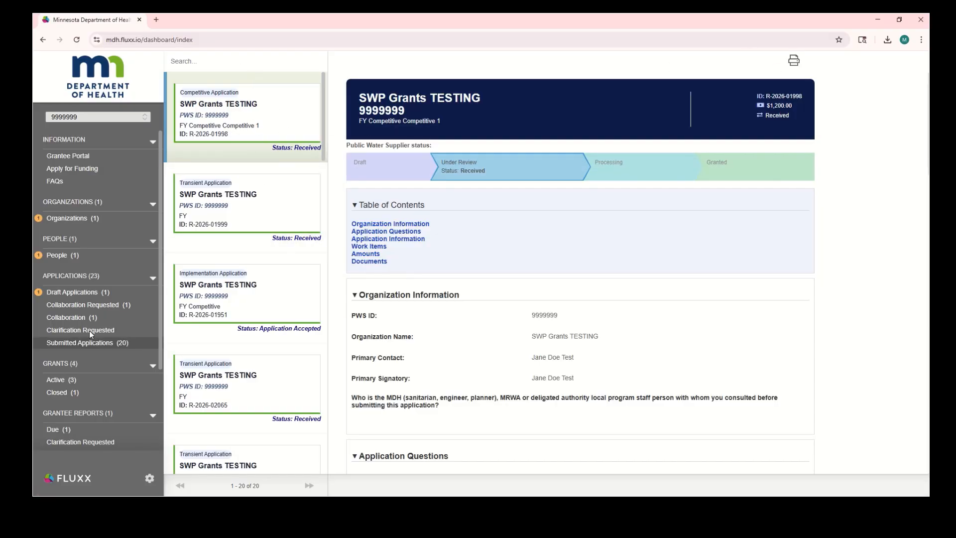
pyautogui.click(93, 296)
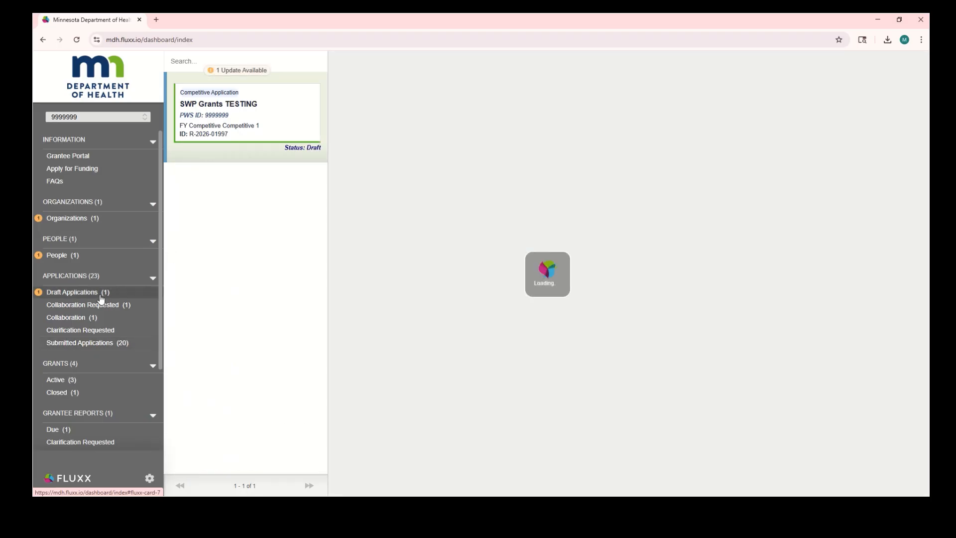
pyautogui.click(242, 70)
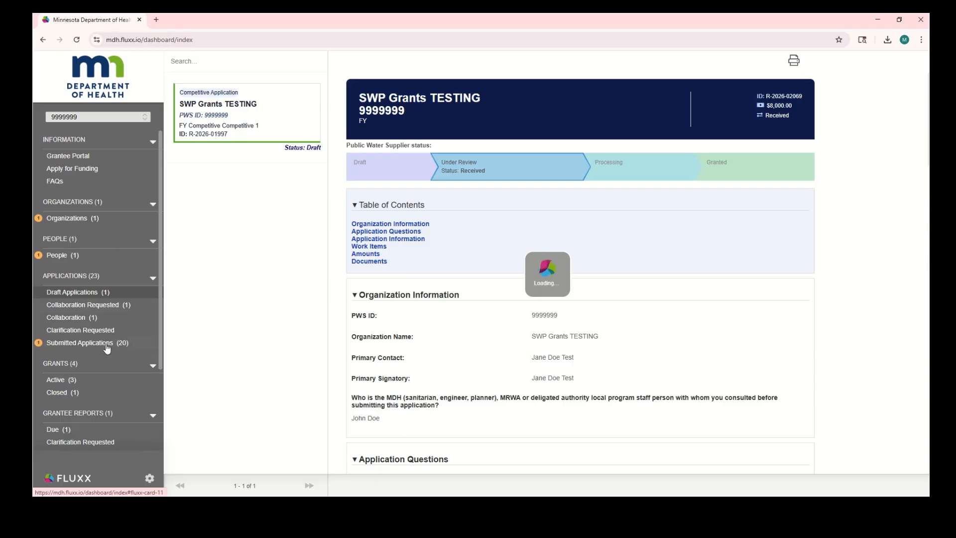
pyautogui.click(106, 345)
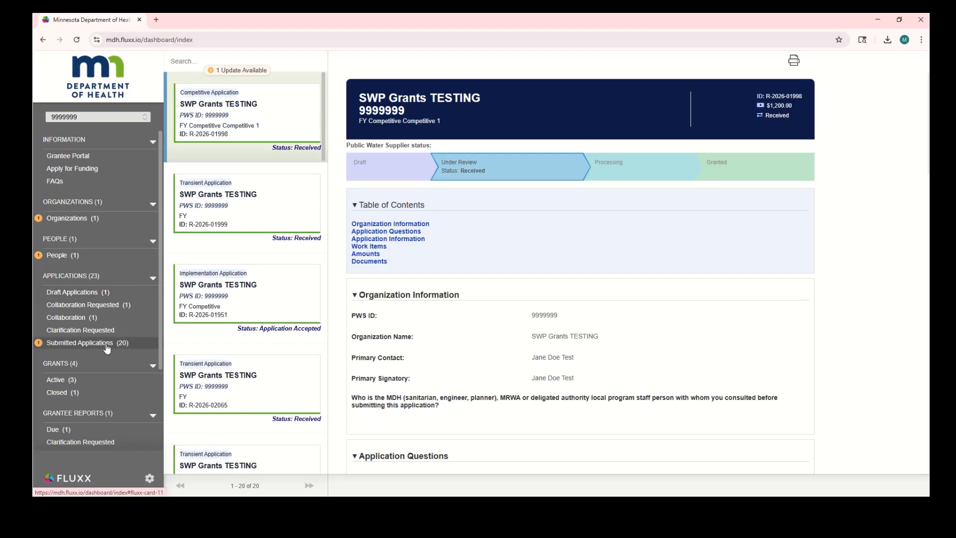
pyautogui.click(217, 79)
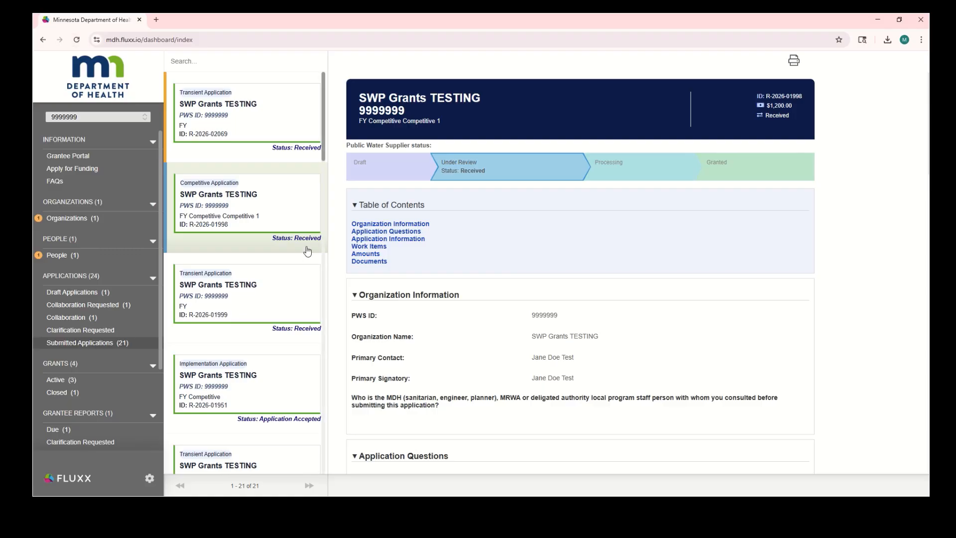
# Step: View the contact record under People and return to the Submitted Applications list
pyautogui.click(50, 257)
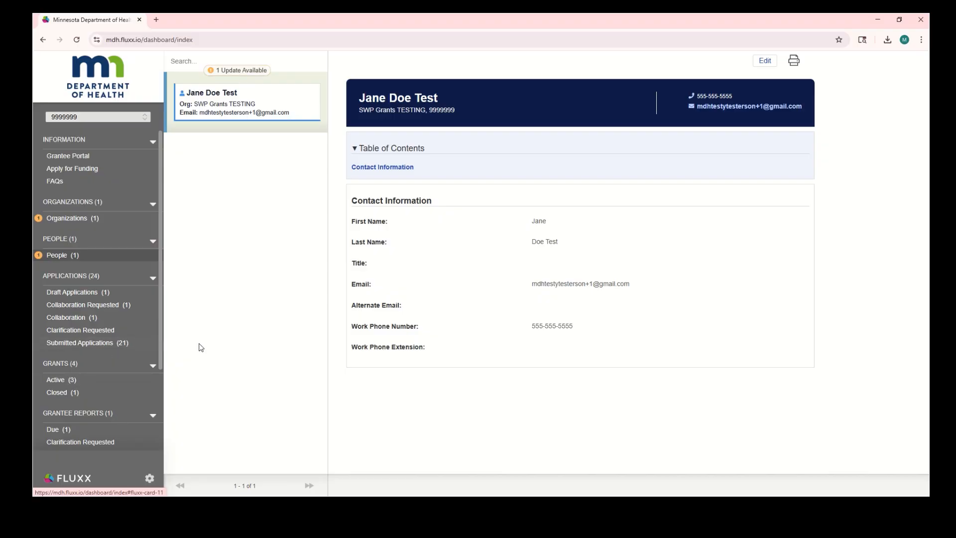
pyautogui.click(81, 341)
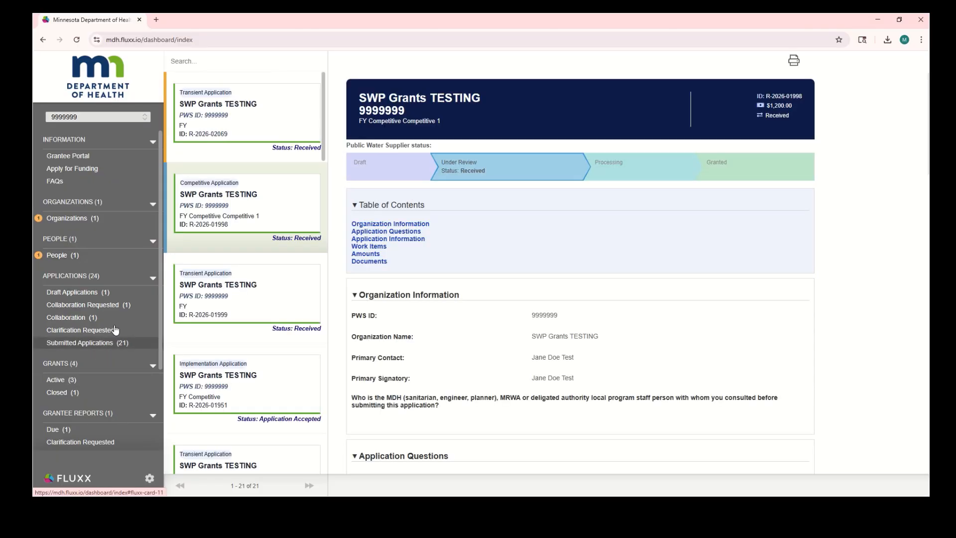